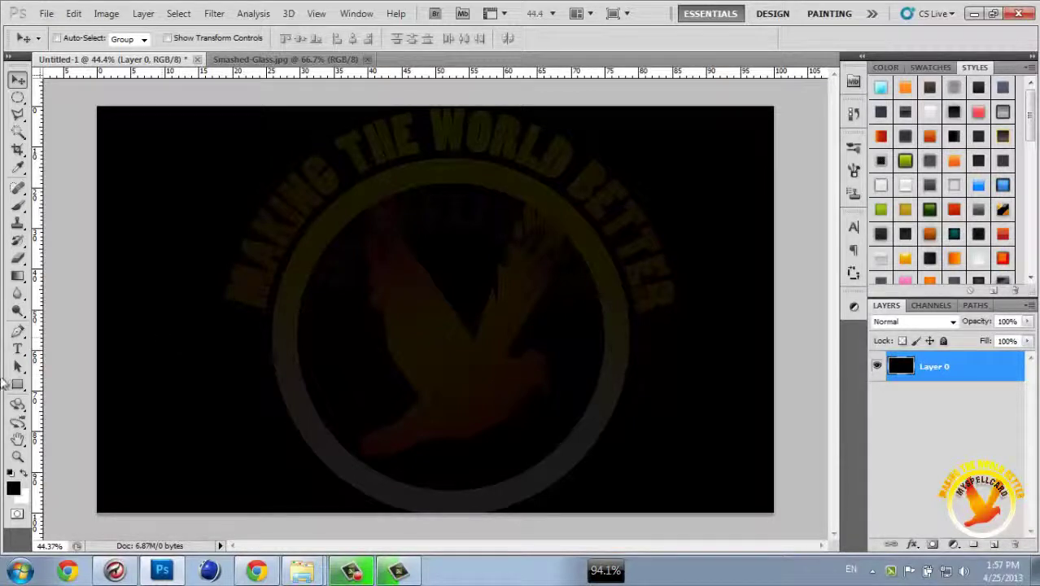
- Place a horizontal text layer near the canvas centre reading RABAR
left_click(17, 349)
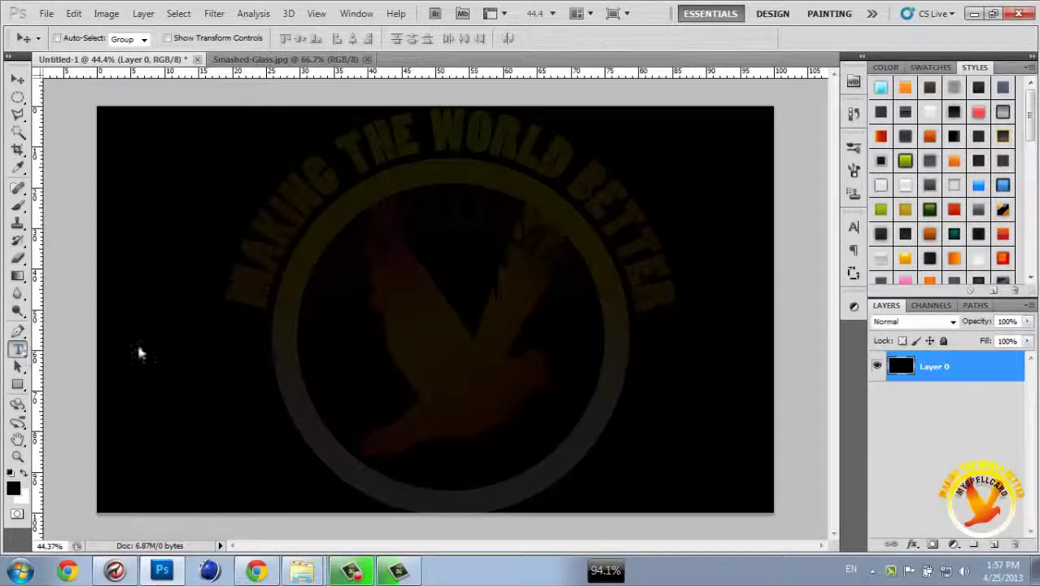
left_click(399, 282)
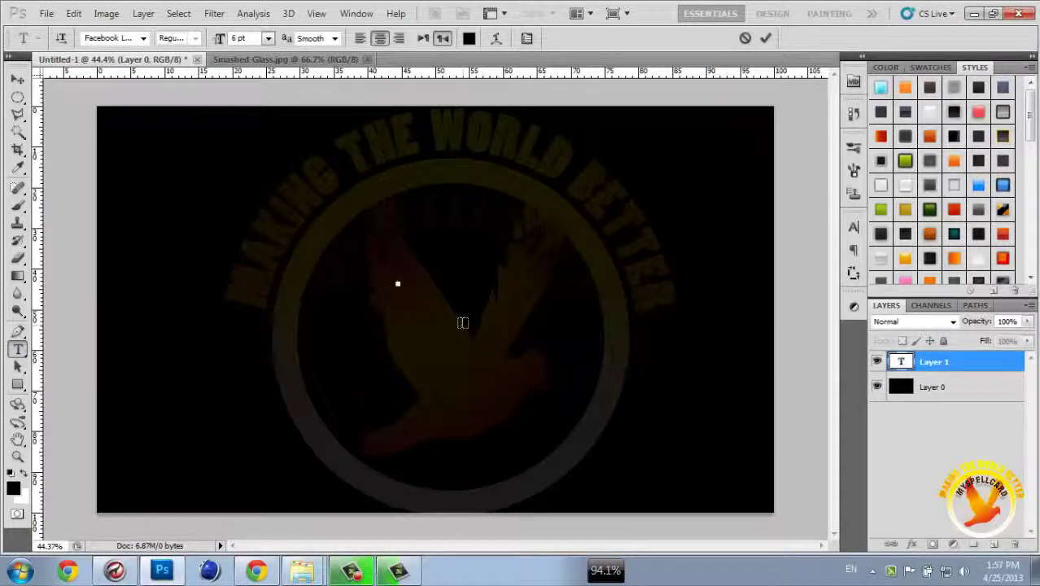
type("MYSPELLCARD")
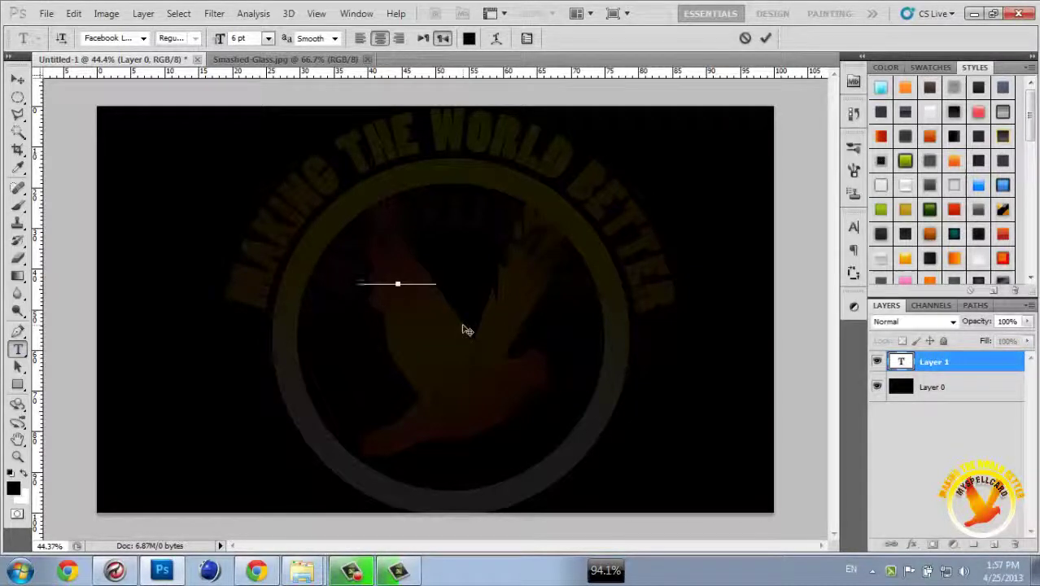
- Make the RABAR text white at 33 pt and move it to the canvas middle
key("ctrl+a")
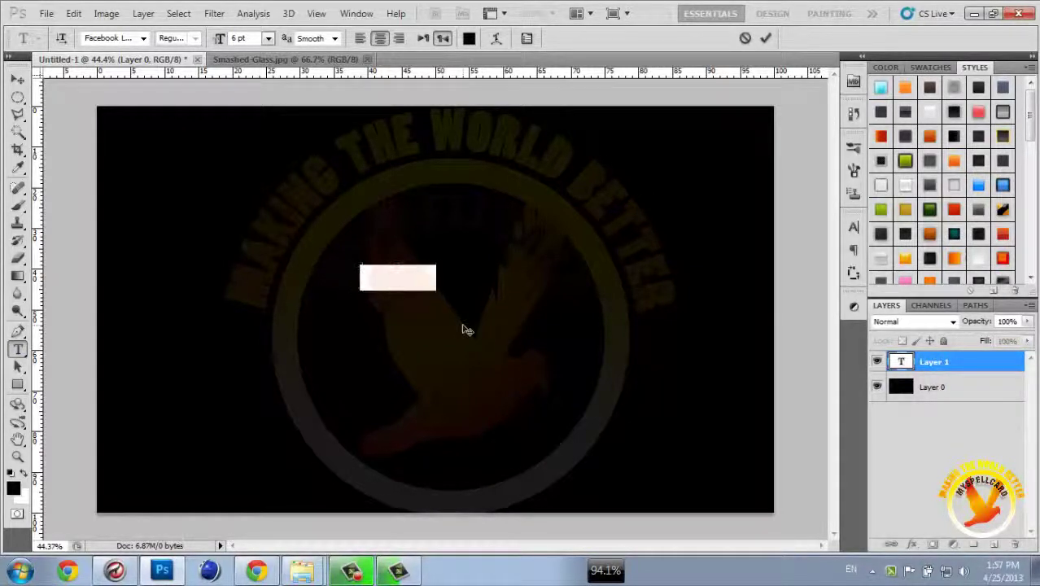
left_click(469, 40)
left_click_drag(564, 174, 384, 114)
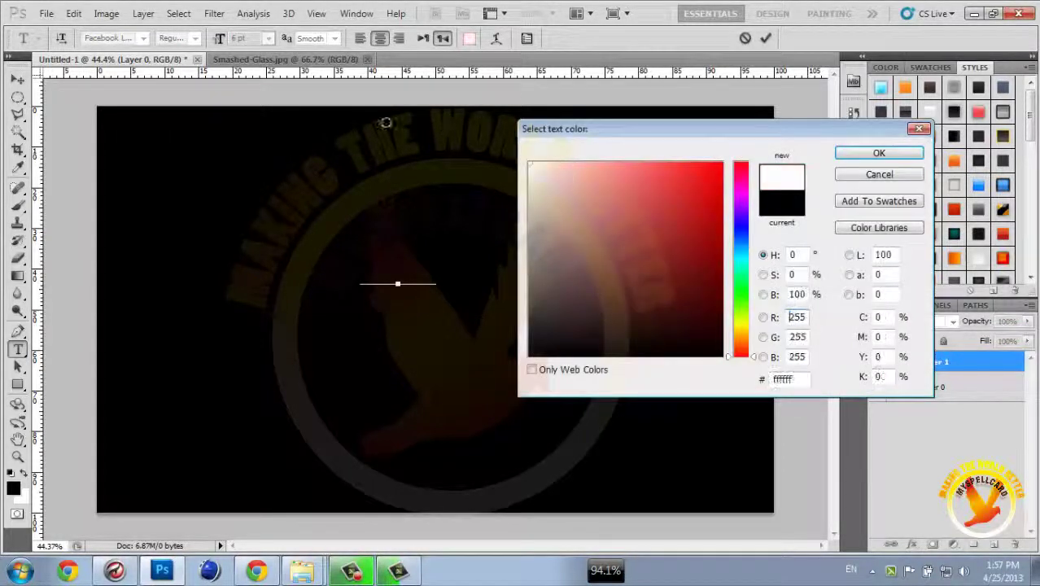
left_click(879, 153)
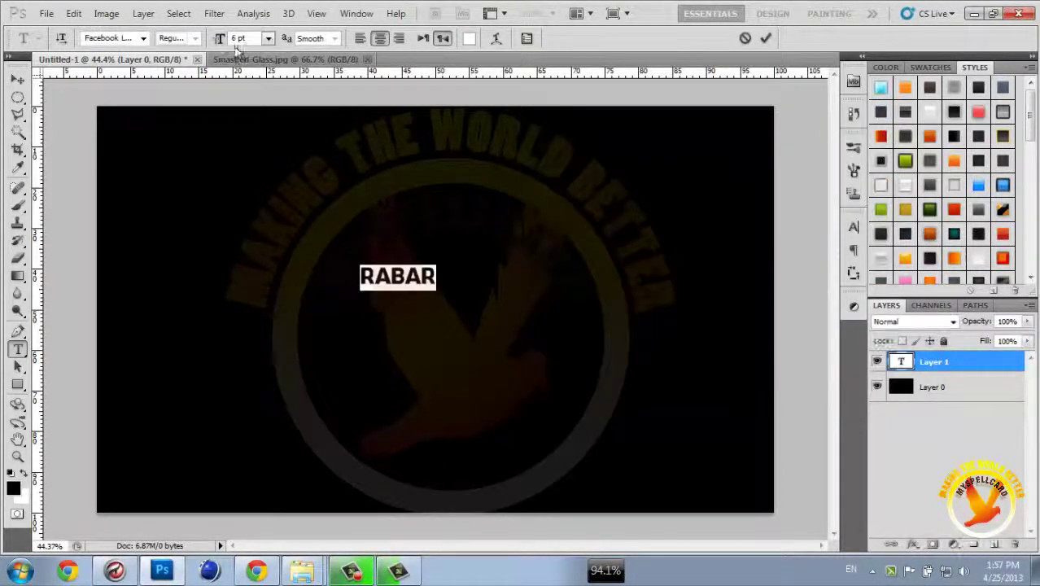
left_click_drag(233, 48, 240, 47)
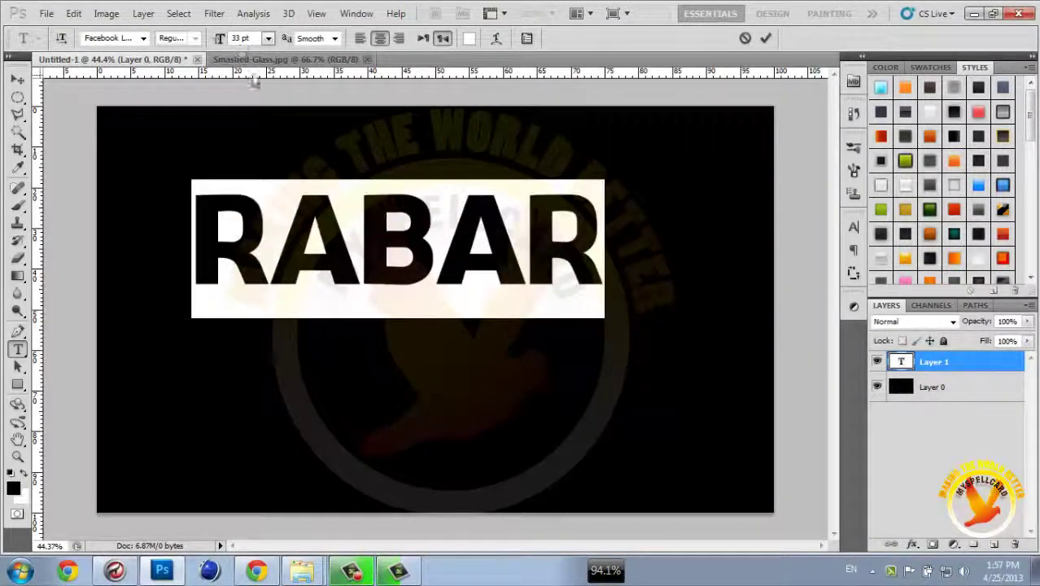
mouse_move(432, 401)
left_mouse_down()
mouse_move(435, 446)
mouse_move(437, 437)
left_mouse_up()
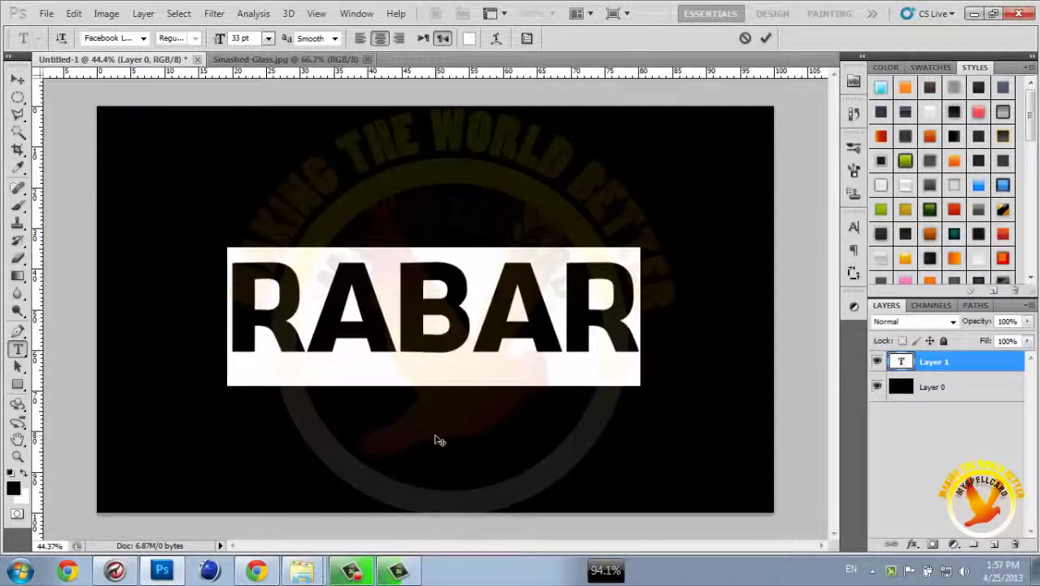
- Try several orange and red presets from the Styles panel on RABAR
left_click(17, 79)
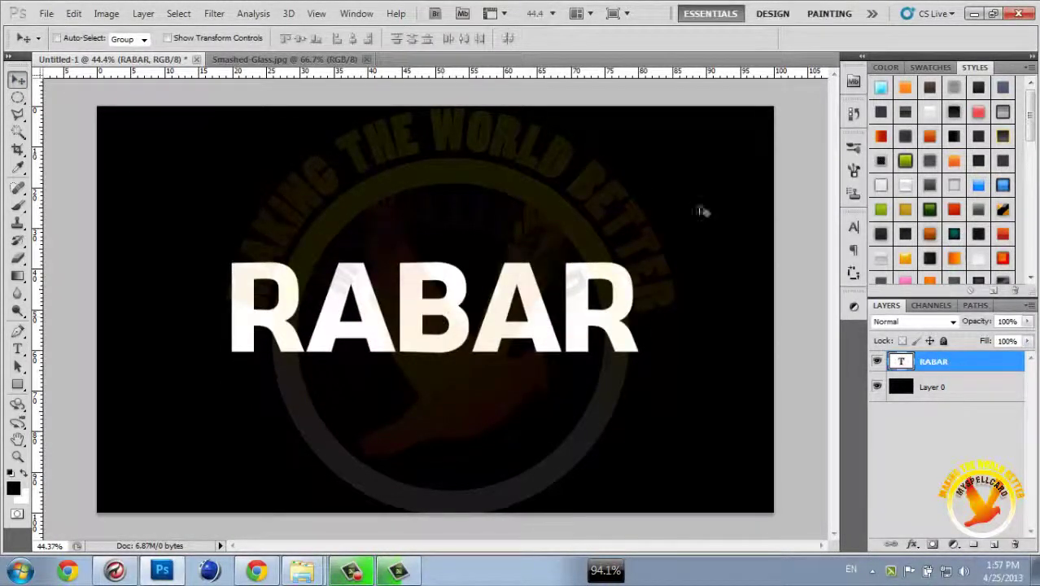
left_click(930, 135)
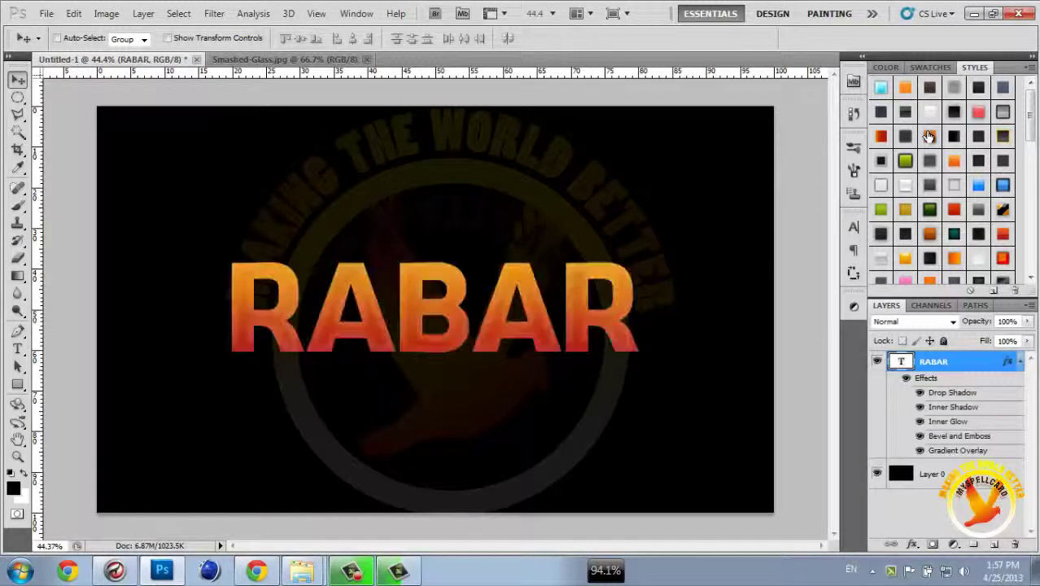
left_click(950, 161)
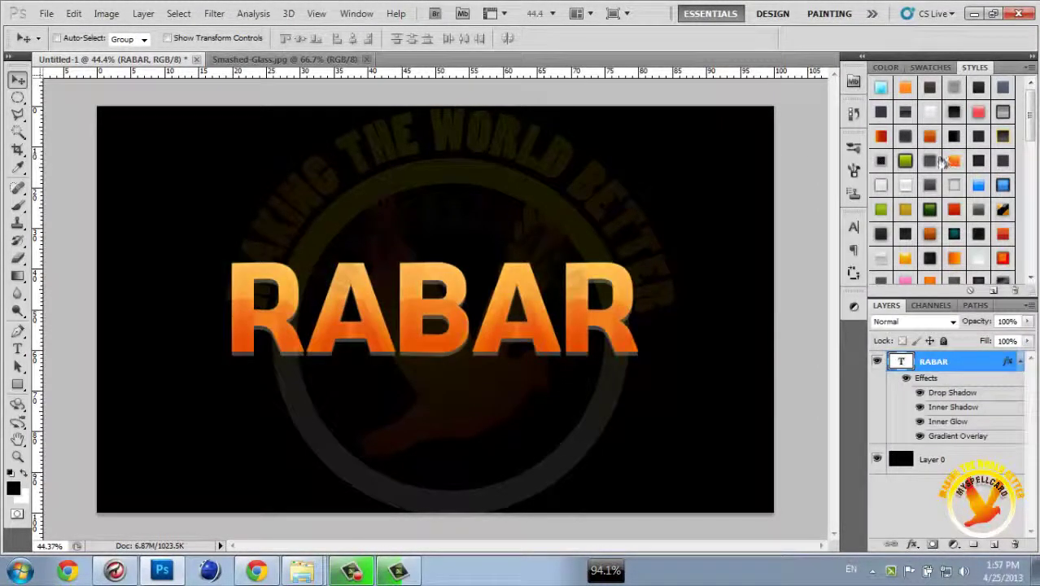
left_click(882, 136)
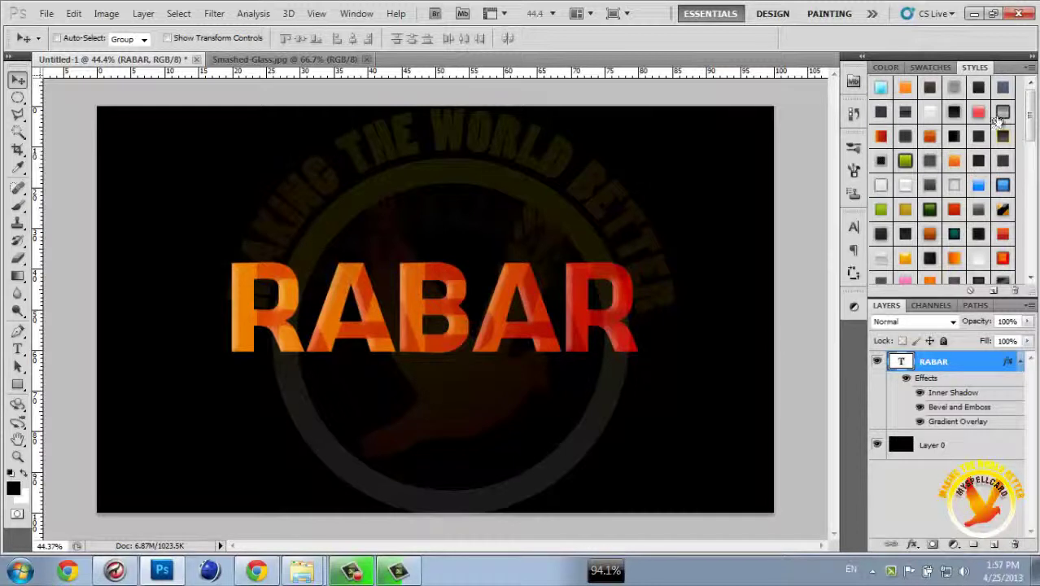
scroll(986, 220, "down", 1)
left_click(1003, 221)
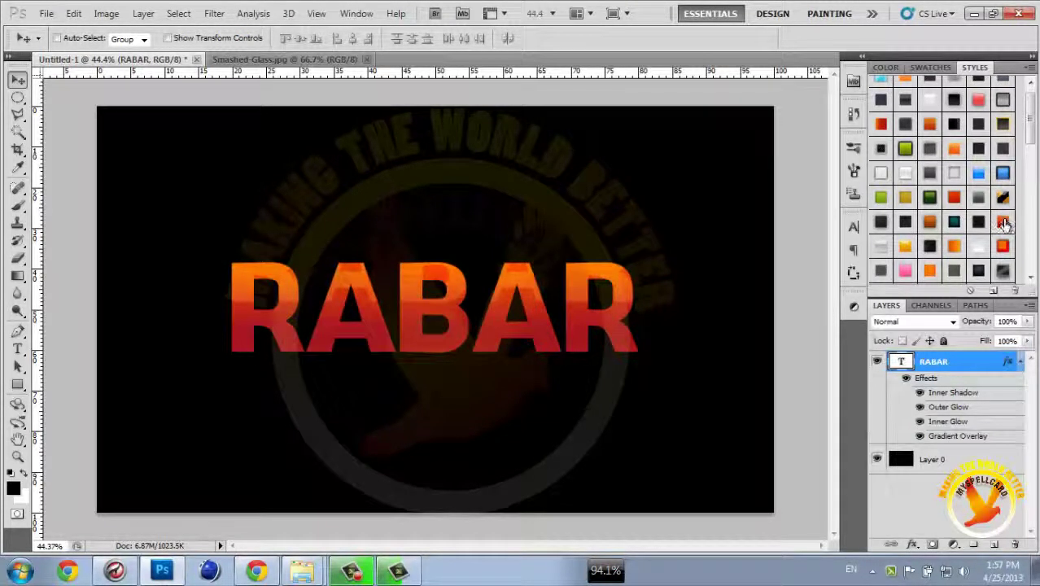
left_click(929, 222)
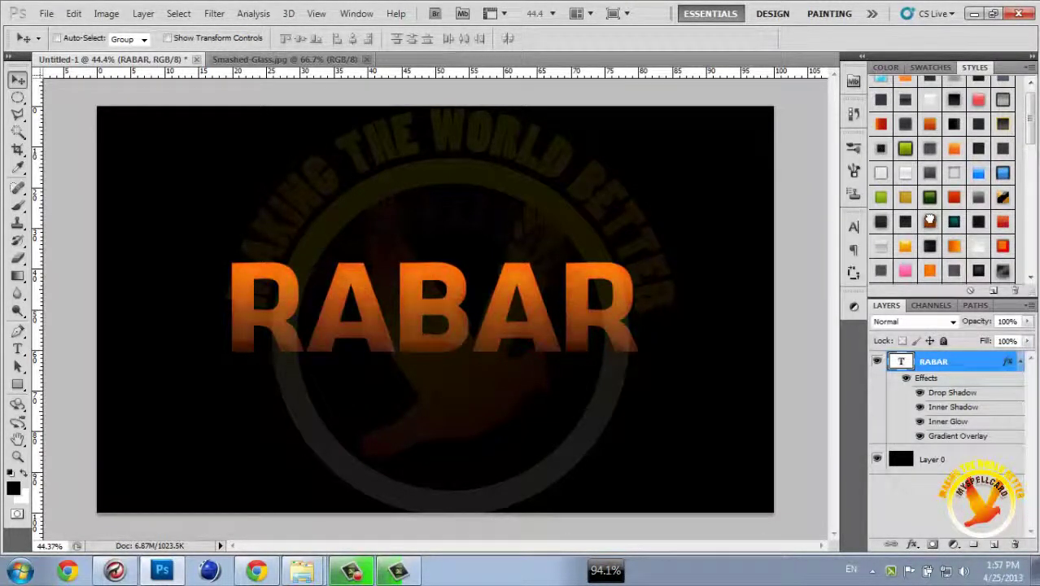
left_click(953, 197)
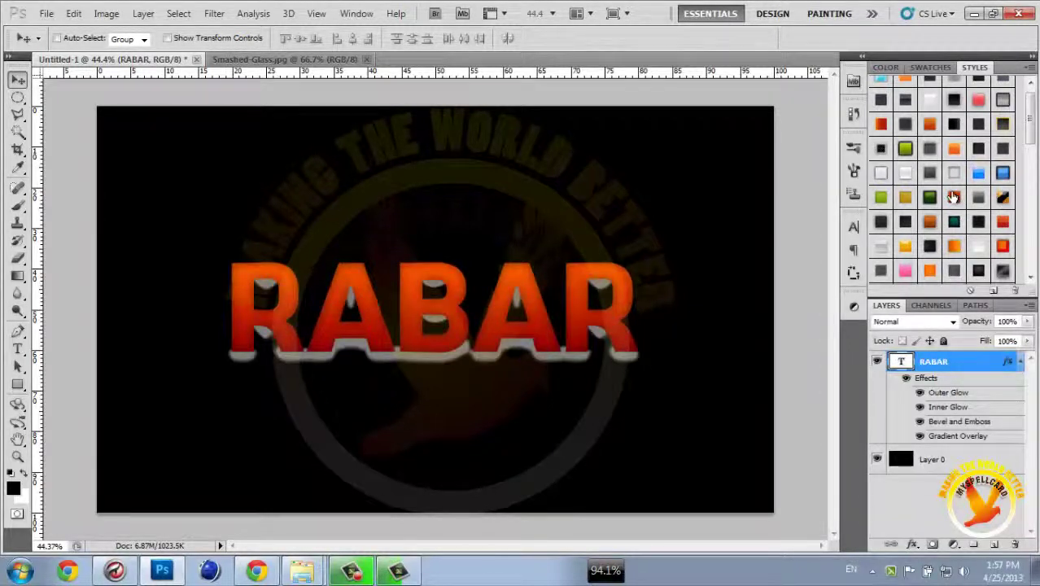
left_click(922, 210)
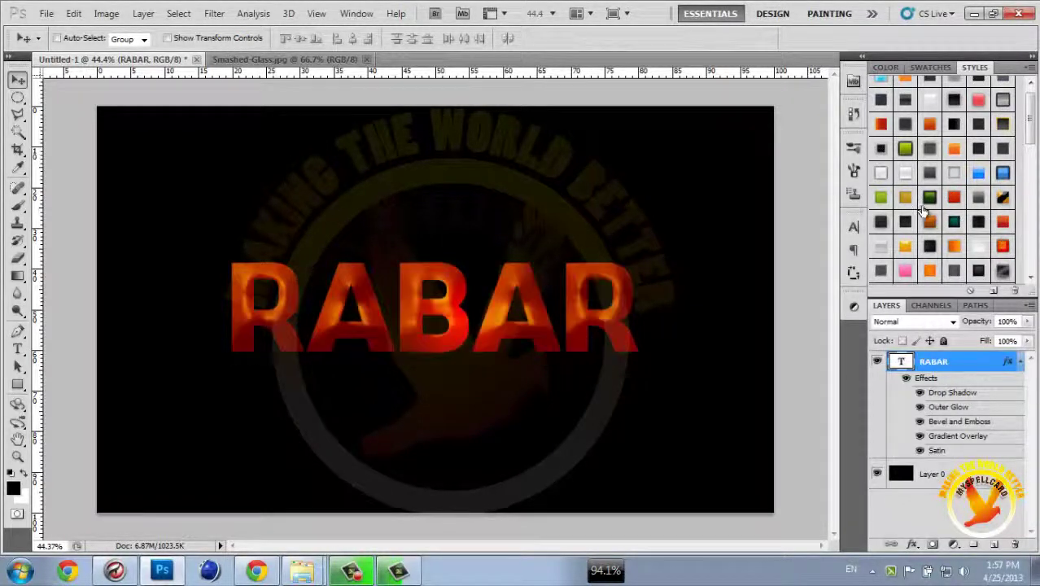
scroll(961, 253, "down", 1)
left_click(936, 246)
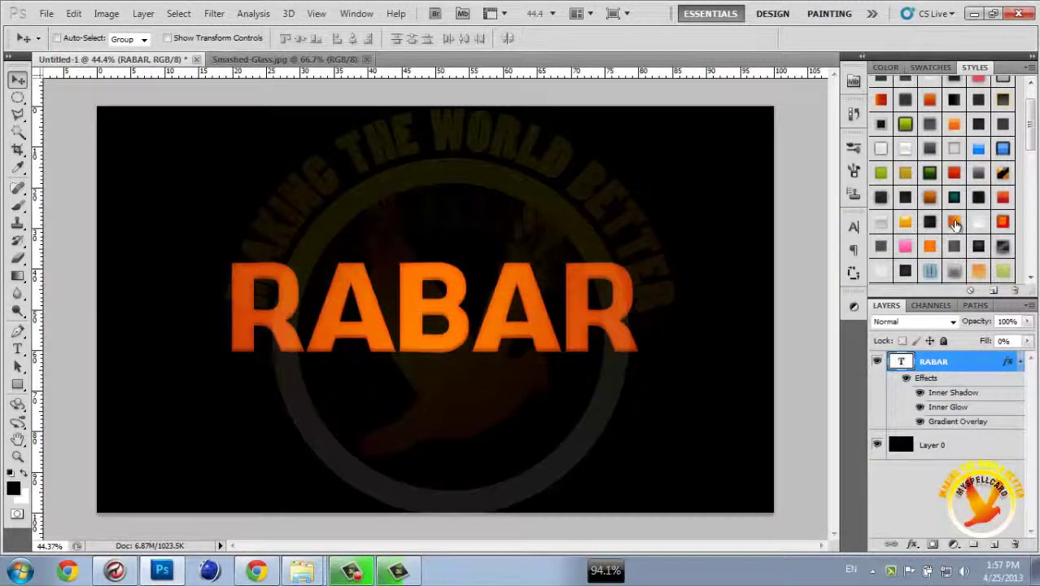
- Settle on the orange-red bevelled gradient style preset for RABAR
scroll(955, 225, "down", 1)
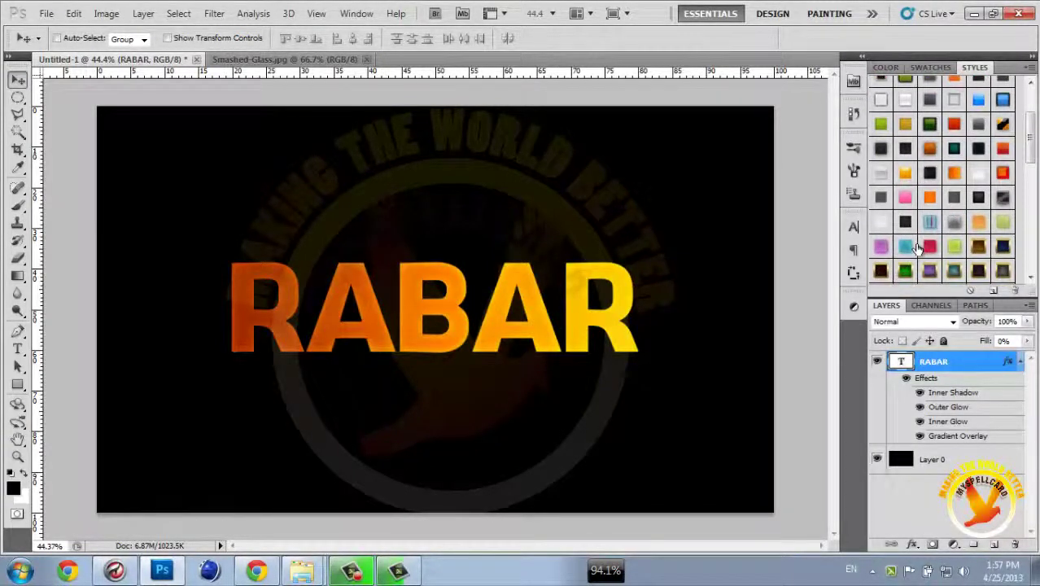
scroll(923, 235, "down", 2)
scroll(919, 244, "down", 4)
scroll(920, 246, "down", 2)
scroll(928, 243, "down", 3)
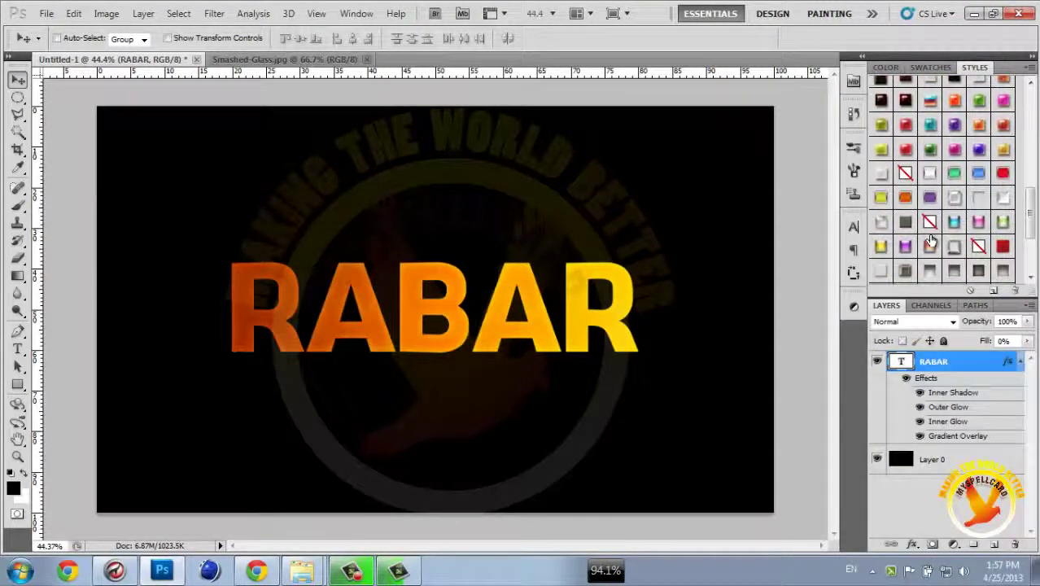
left_click(956, 226)
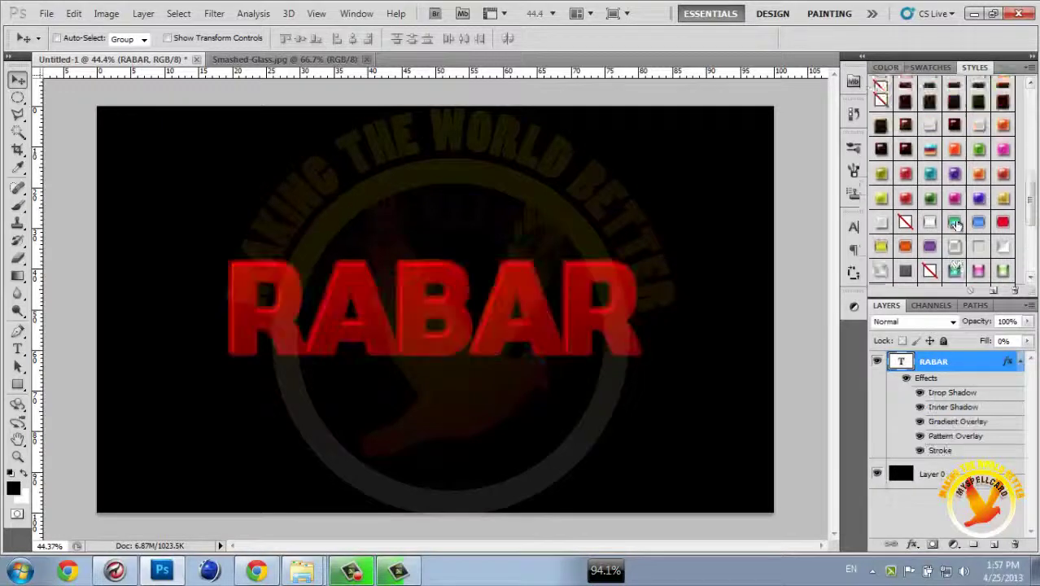
scroll(957, 224, "up", 5)
scroll(957, 225, "up", 3)
scroll(955, 187, "up", 3)
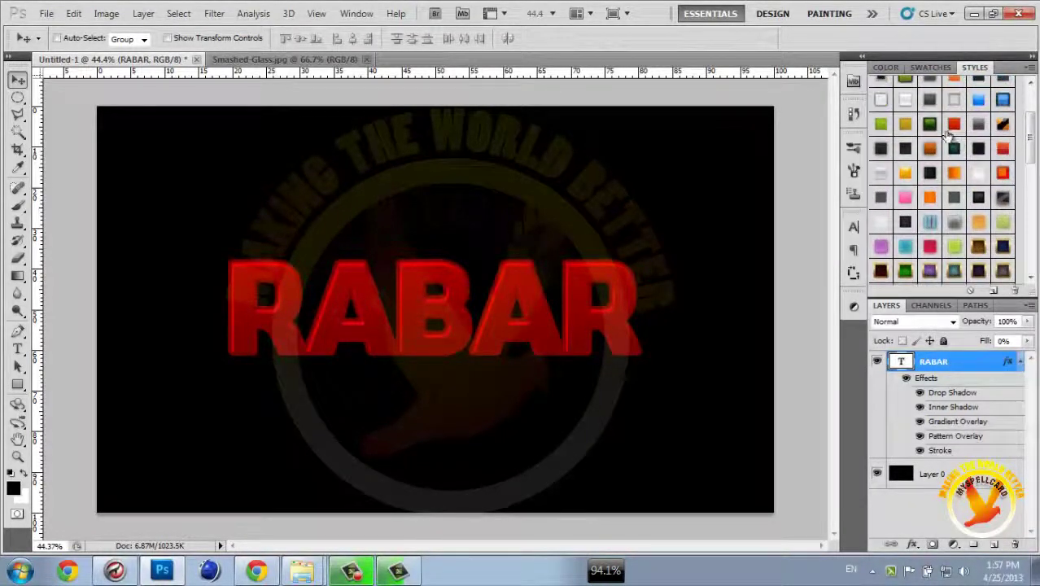
left_click(953, 122)
scroll(943, 179, "up", 1)
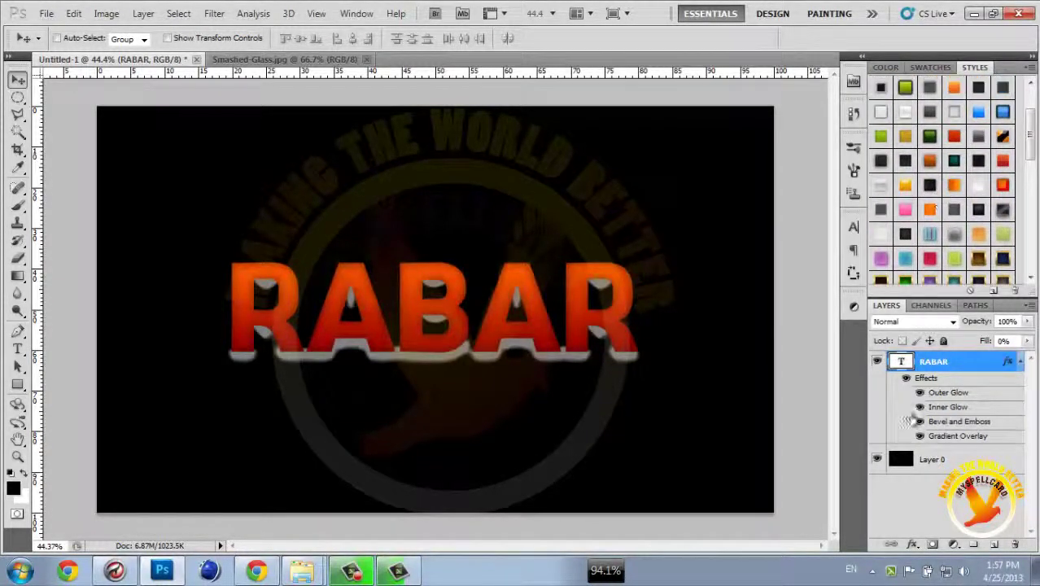
- Enable Inner Glow and disable Bevel and Emboss on RABAR, then nudge it down-left
left_click(913, 546)
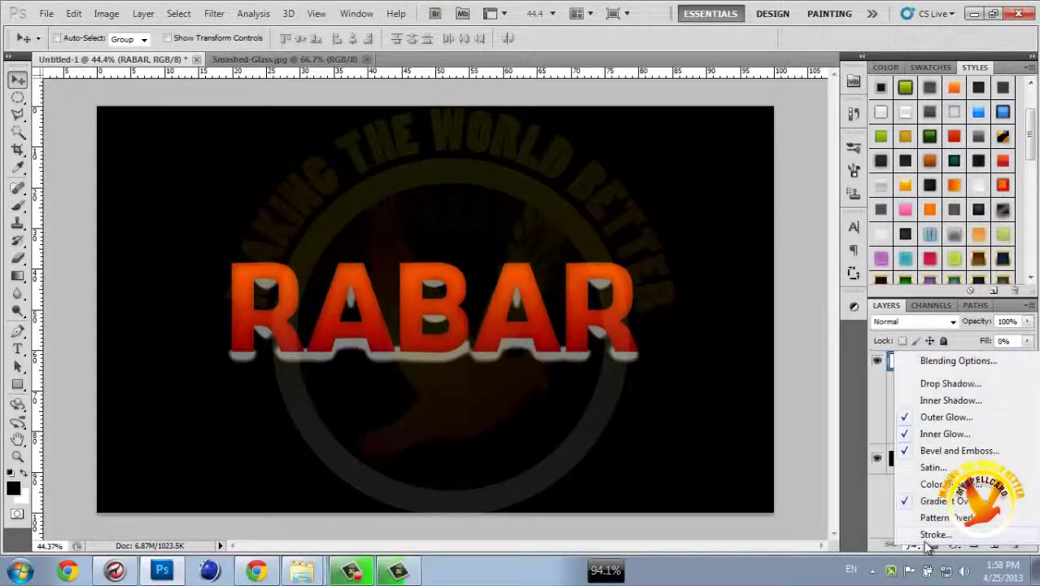
left_click(946, 417)
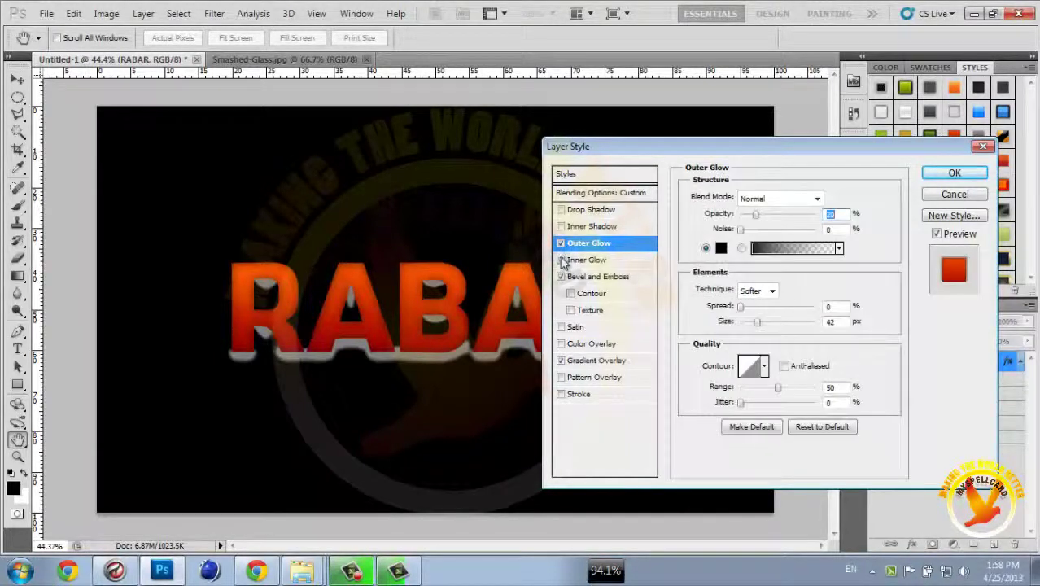
left_click(560, 260)
left_click(561, 277)
left_click(955, 173)
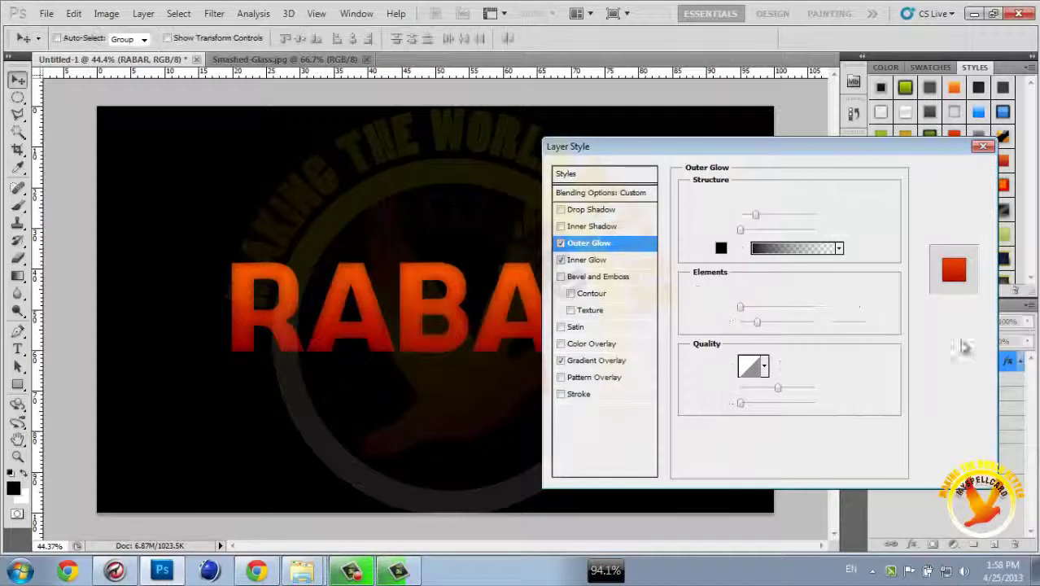
left_click(1028, 362)
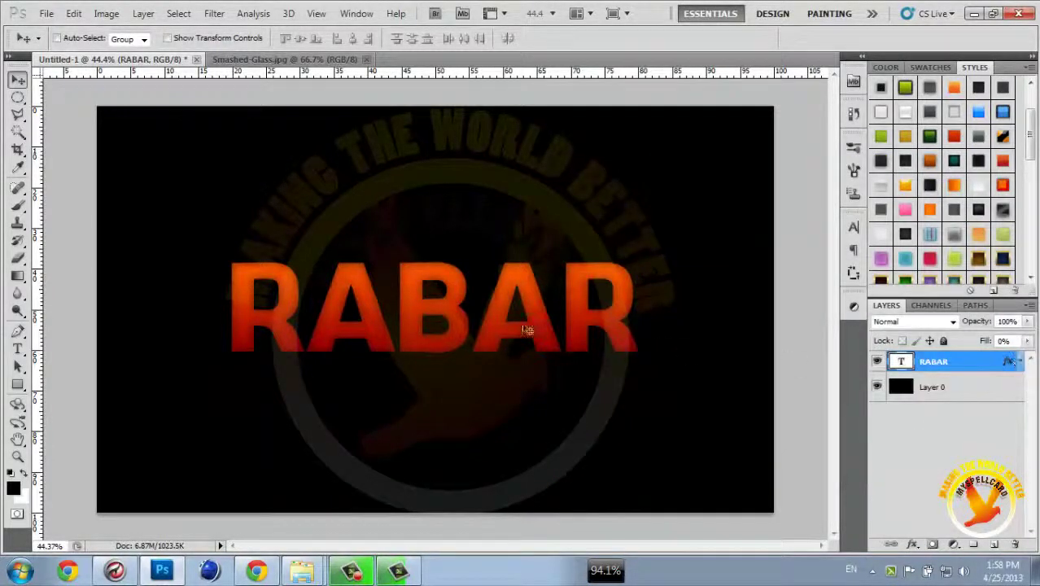
left_click_drag(436, 324, 432, 333)
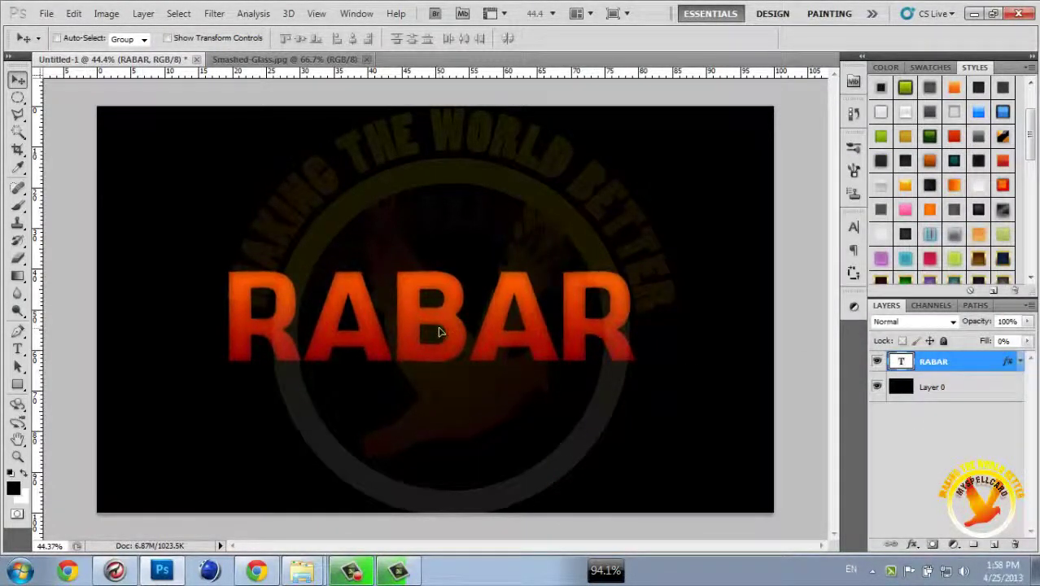
- Outline the top-left corner of the R with the Polygonal Lasso
left_click(18, 115)
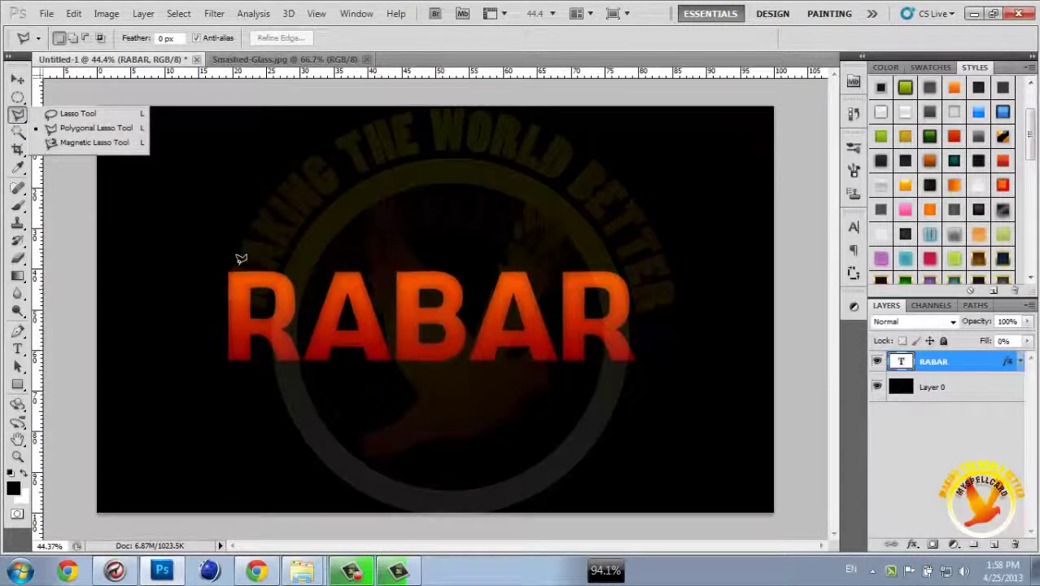
left_click(236, 263)
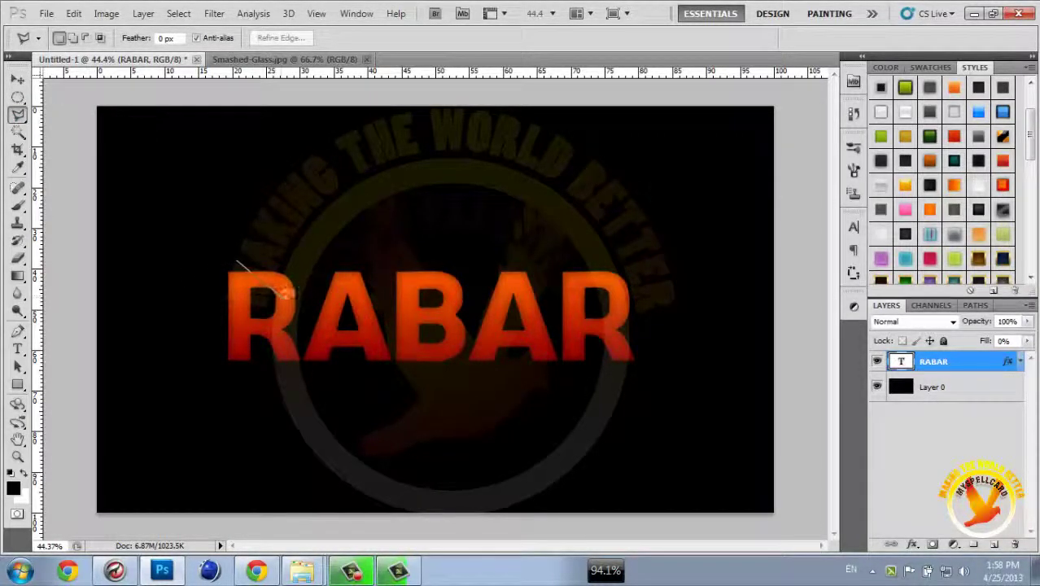
left_click(297, 298)
left_click(241, 266)
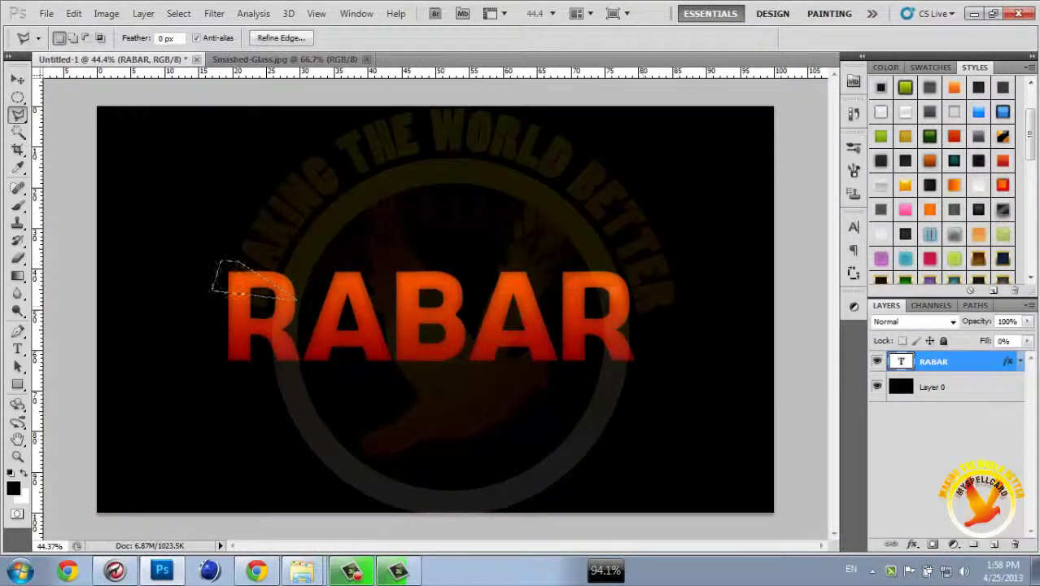
- Merge RABAR with a new empty layer and cut the R's corner onto Layer 2
left_click(993, 544)
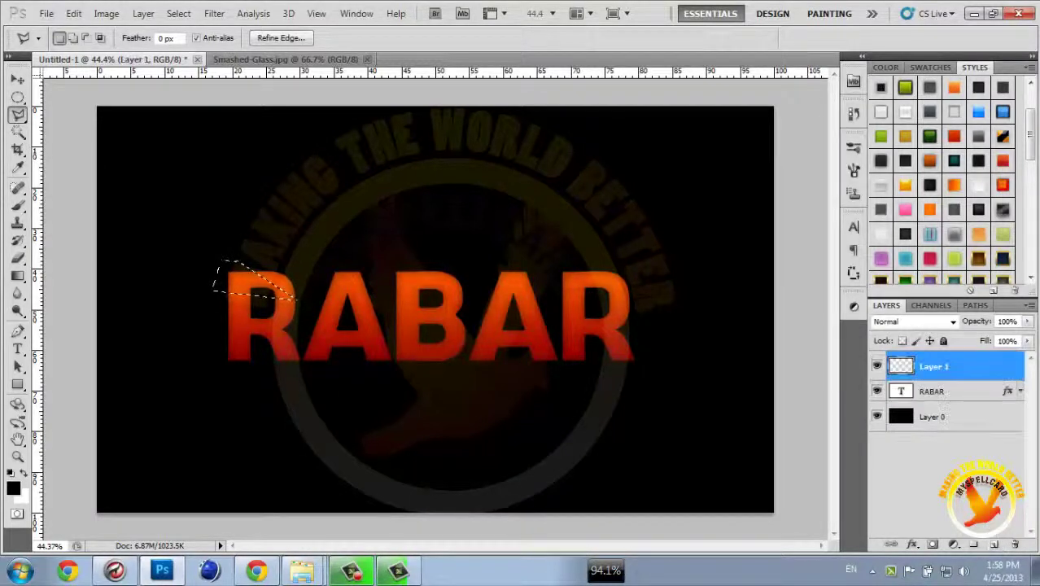
left_click(947, 392, "shift")
key("ctrl+e")
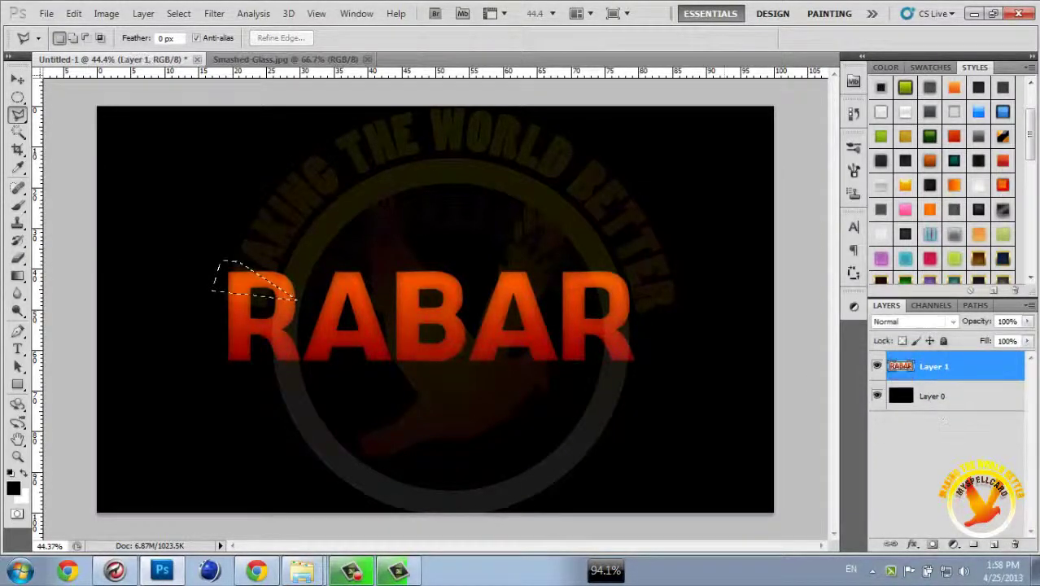
right_click(247, 269)
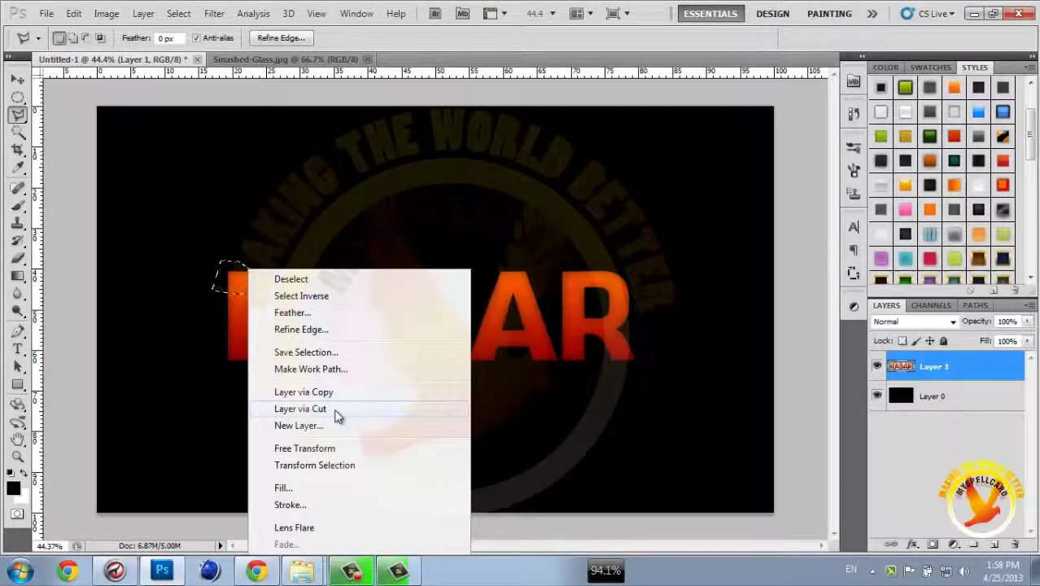
left_click(333, 411)
left_click(18, 80)
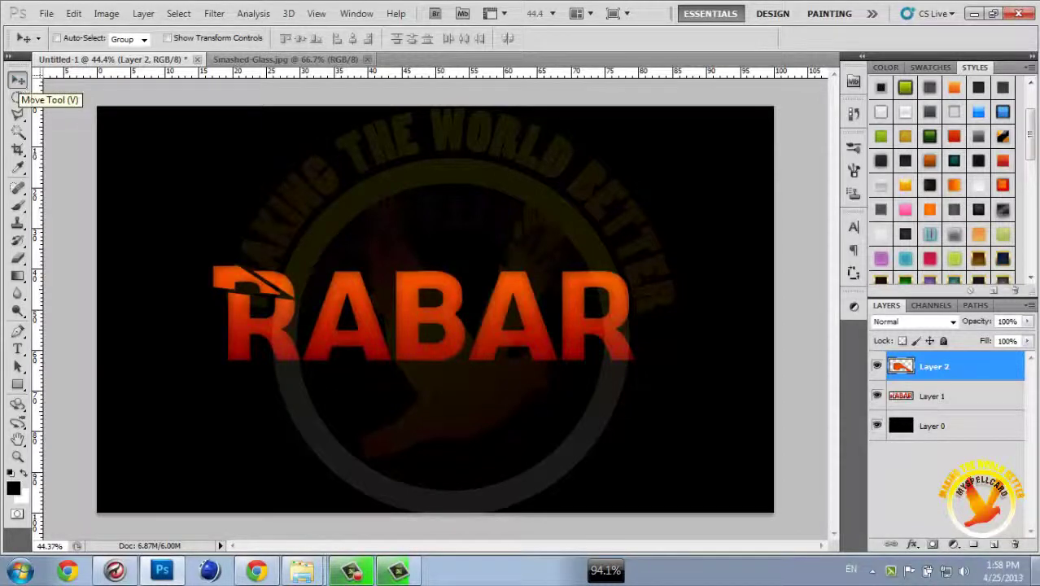
- Cut a middle piece of the R onto Layer 3 and shift it left and down
left_click(985, 405)
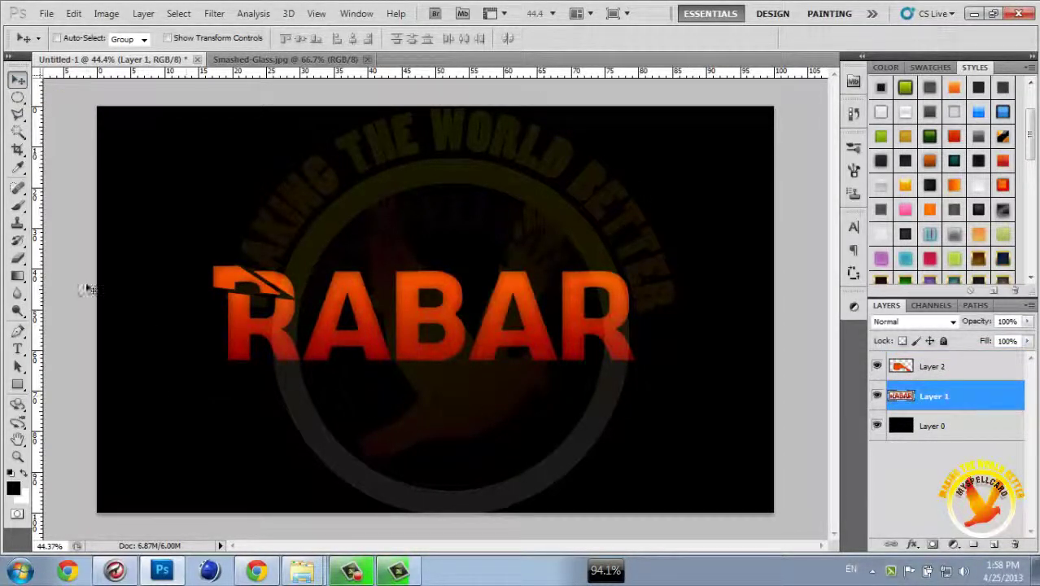
key("l")
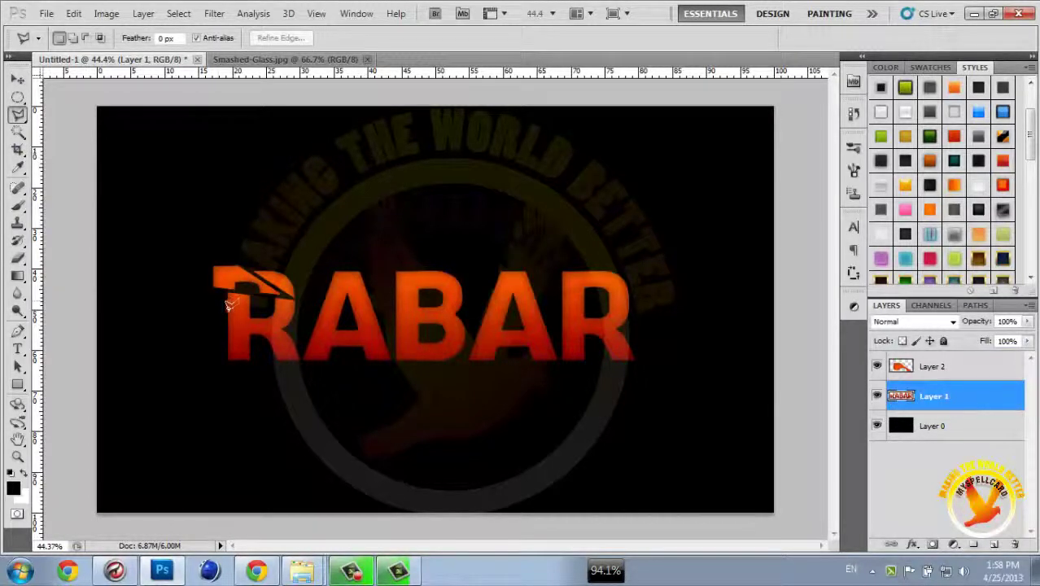
left_click(217, 306)
left_click(270, 306)
left_click(214, 334)
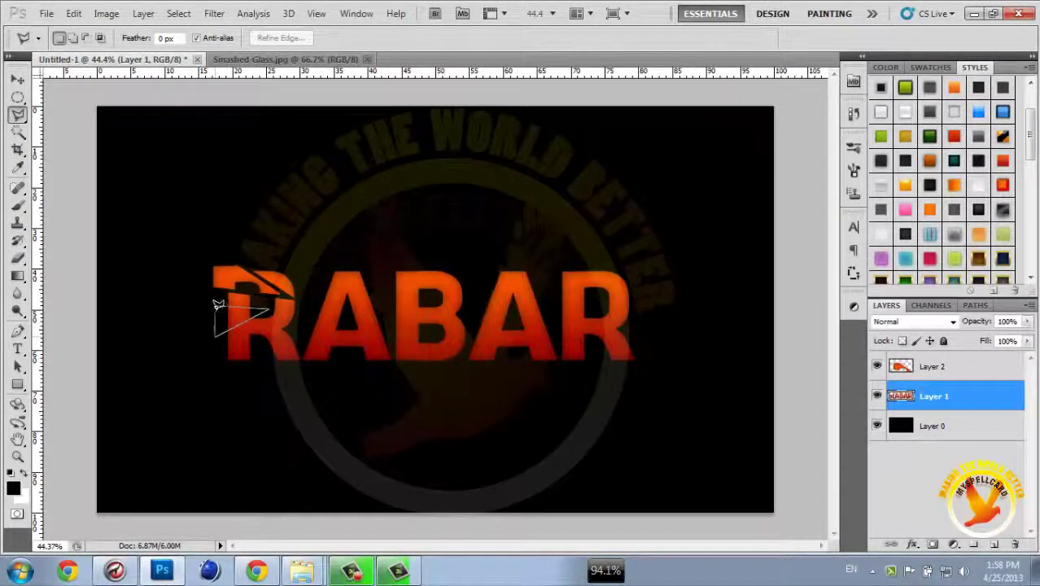
left_click(219, 305)
right_click(231, 311)
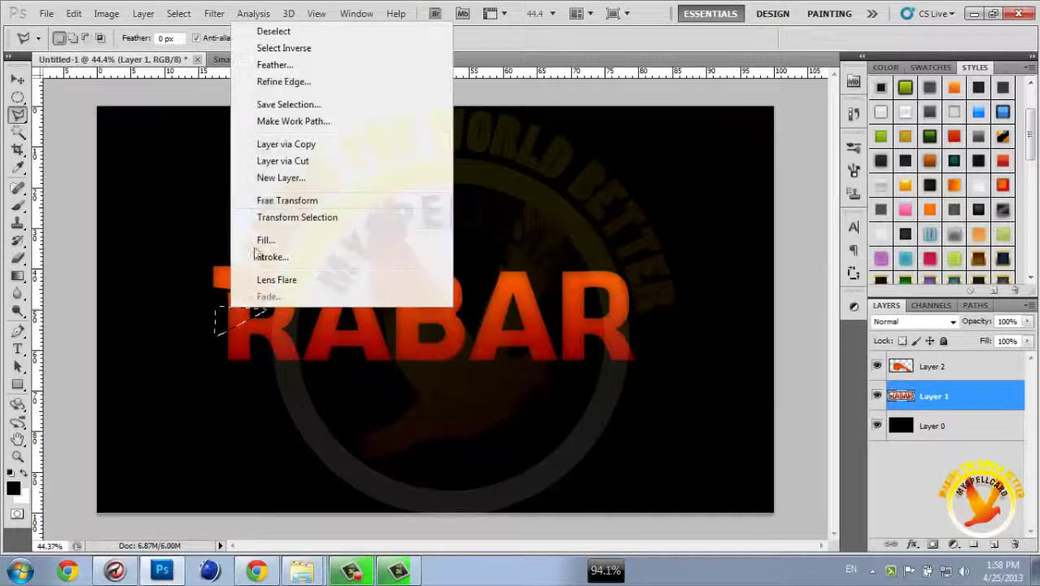
left_click(301, 162)
key("v")
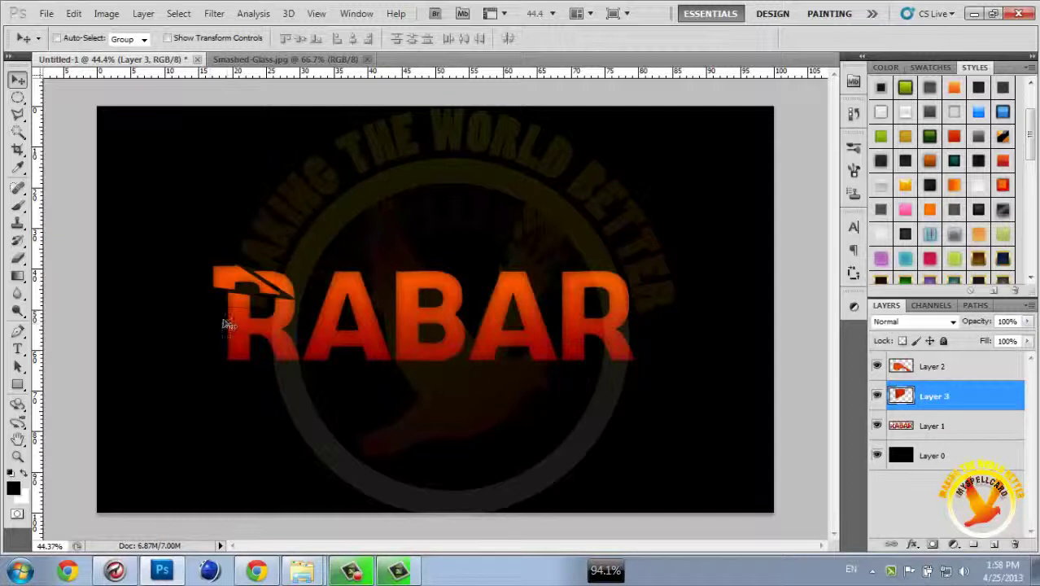
left_click_drag(229, 325, 218, 326)
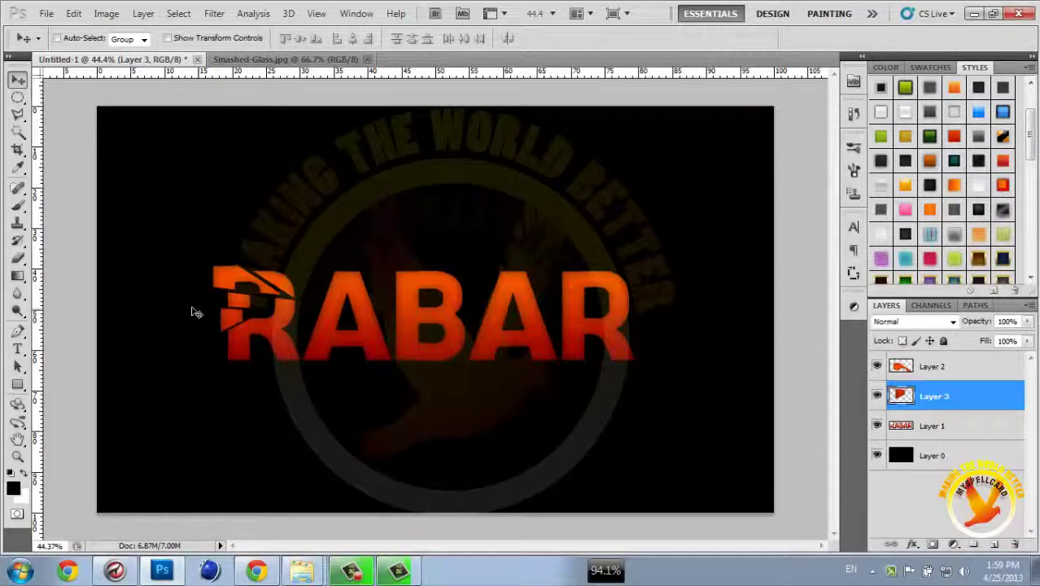
- Outline the R's lower-left foot with the Polygonal Lasso
key("l")
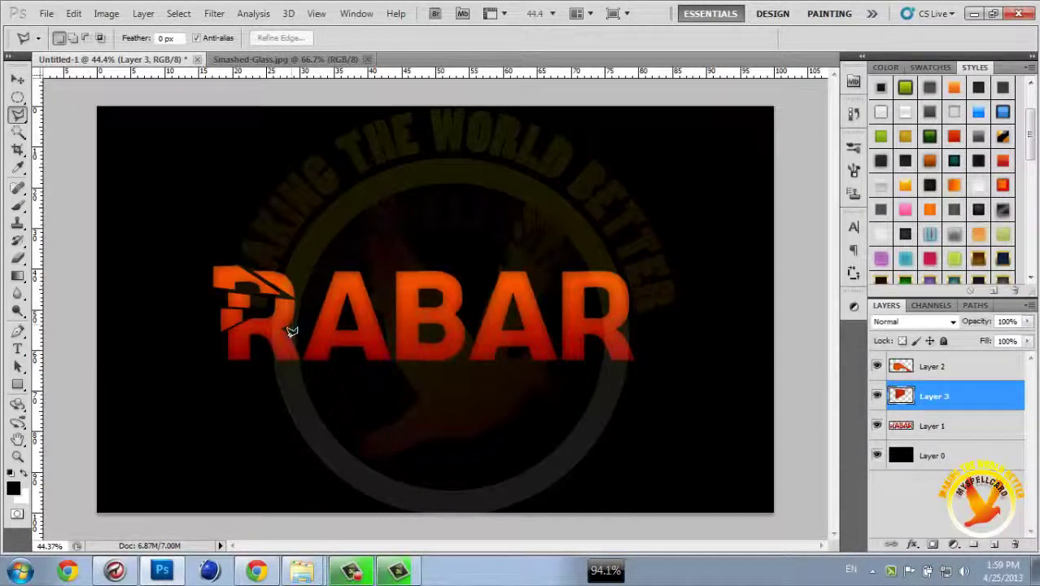
left_click(228, 343)
left_click(286, 356)
left_click(281, 392)
left_click(196, 398)
left_click(198, 354)
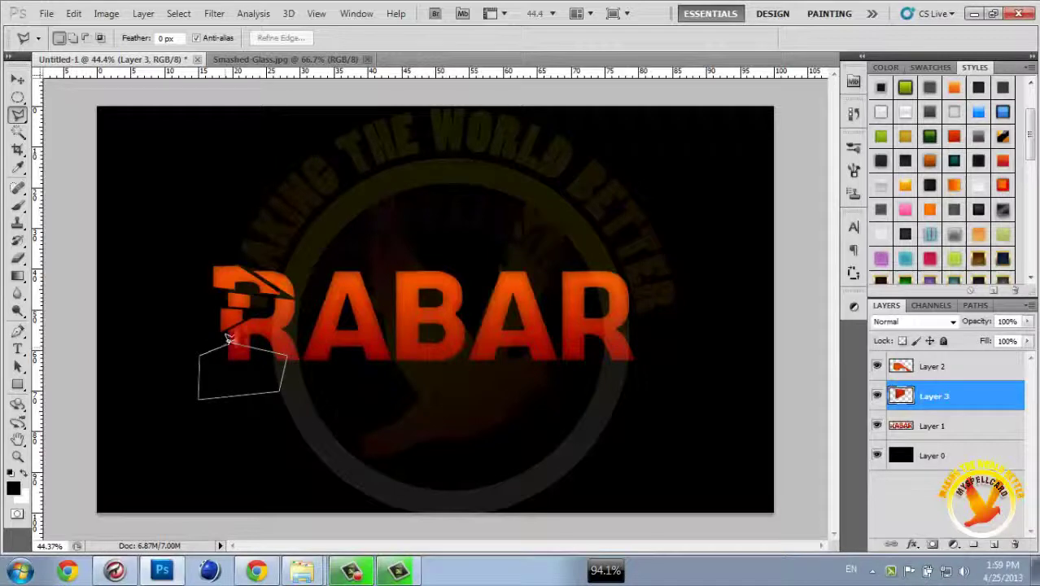
left_click(228, 339)
- Cut the R's foot from the lettering layer onto Layer 4 and shift it slightly
right_click(237, 348)
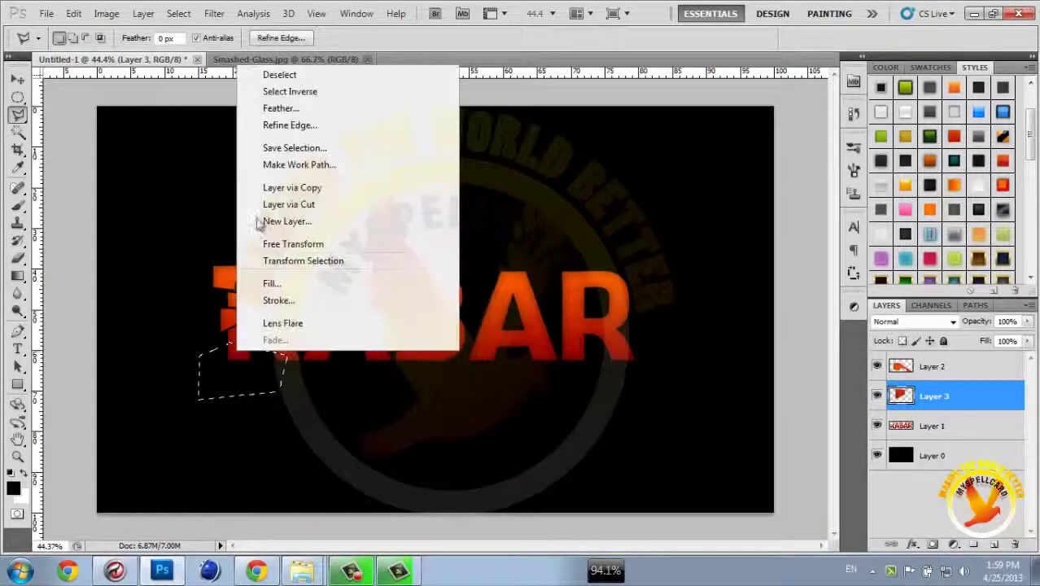
left_click(310, 204)
left_click(529, 225)
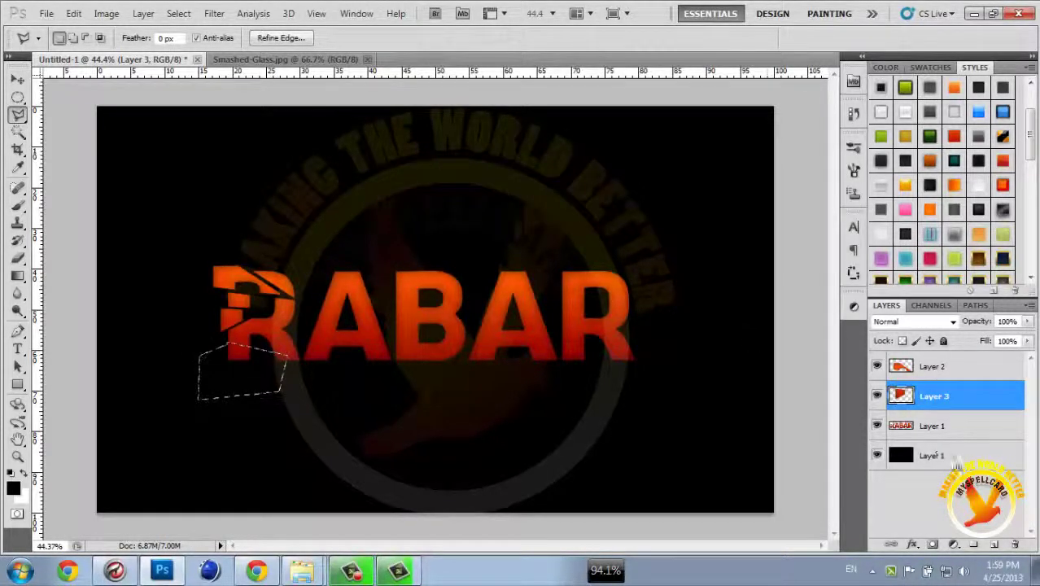
left_click(940, 425)
right_click(279, 378)
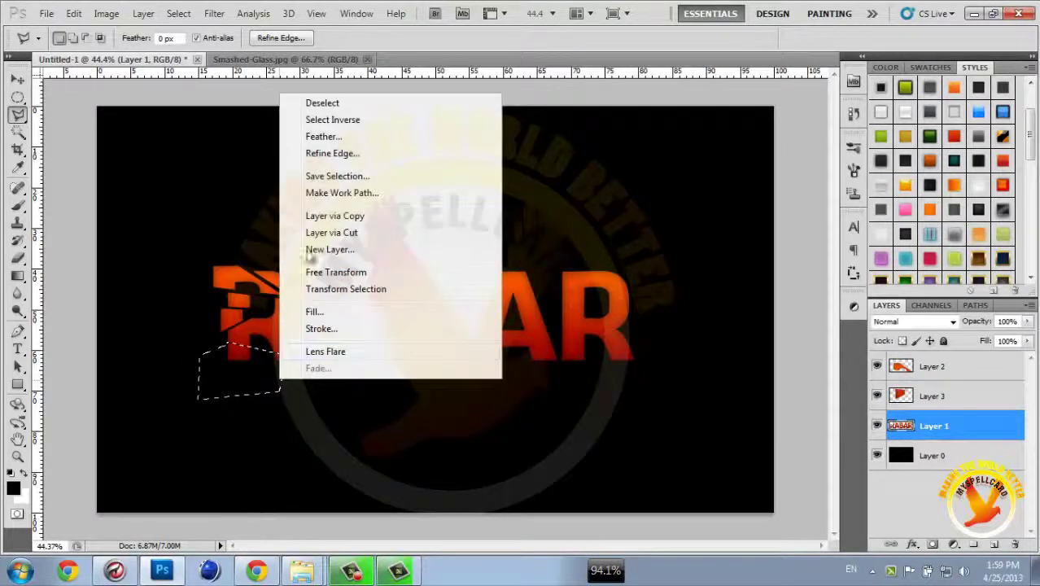
left_click(362, 234)
key("v")
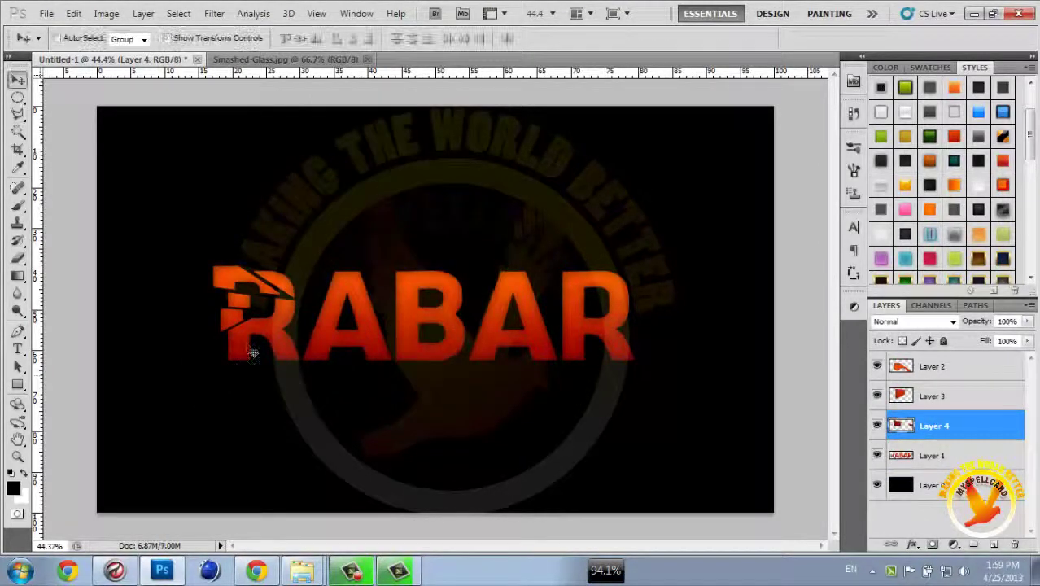
mouse_move(253, 353)
left_mouse_down()
mouse_move(244, 359)
mouse_move(271, 355)
left_mouse_up()
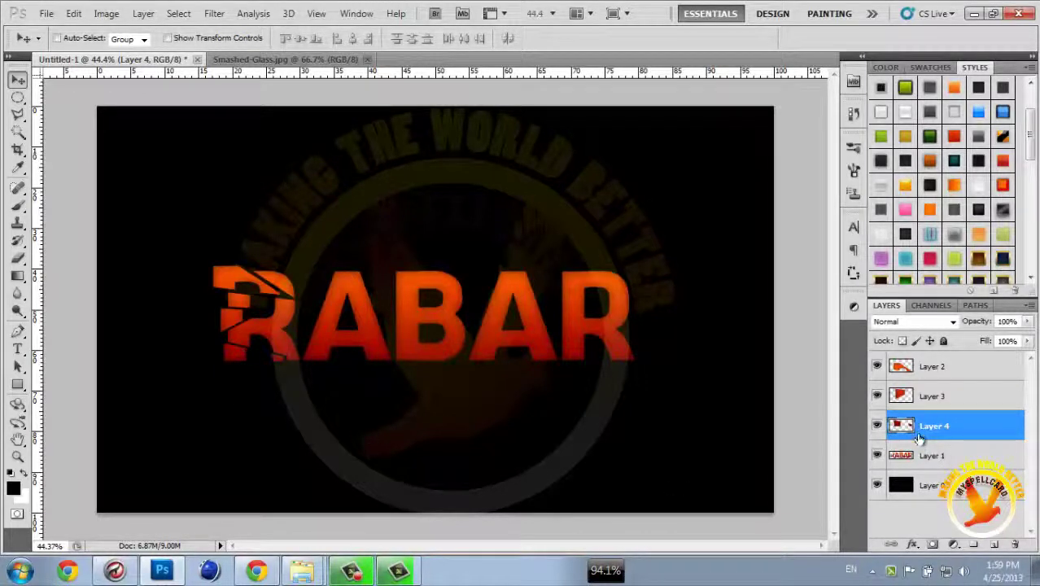
- Cut a sliver near the A's top onto Layer 5 and nudge it up-left
left_click(935, 456)
key("l")
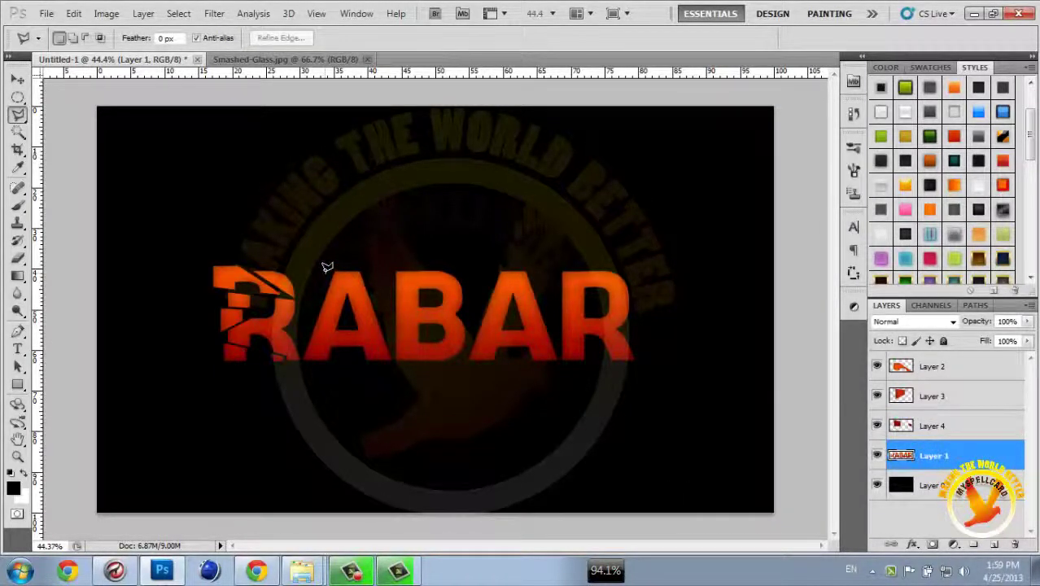
left_click(377, 307)
left_click(314, 311)
left_click(326, 272)
right_click(333, 301)
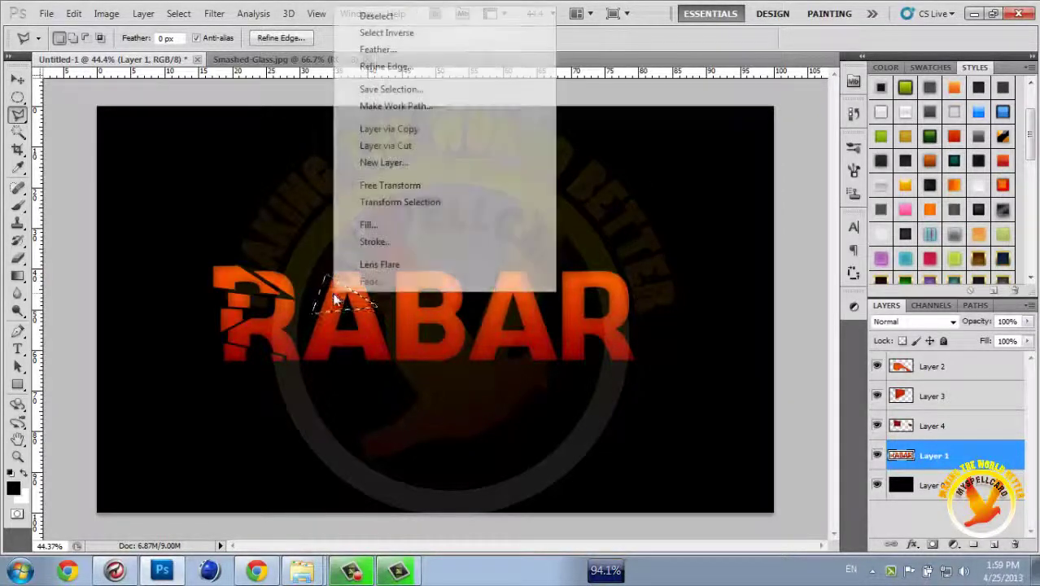
left_click(404, 145)
key("v")
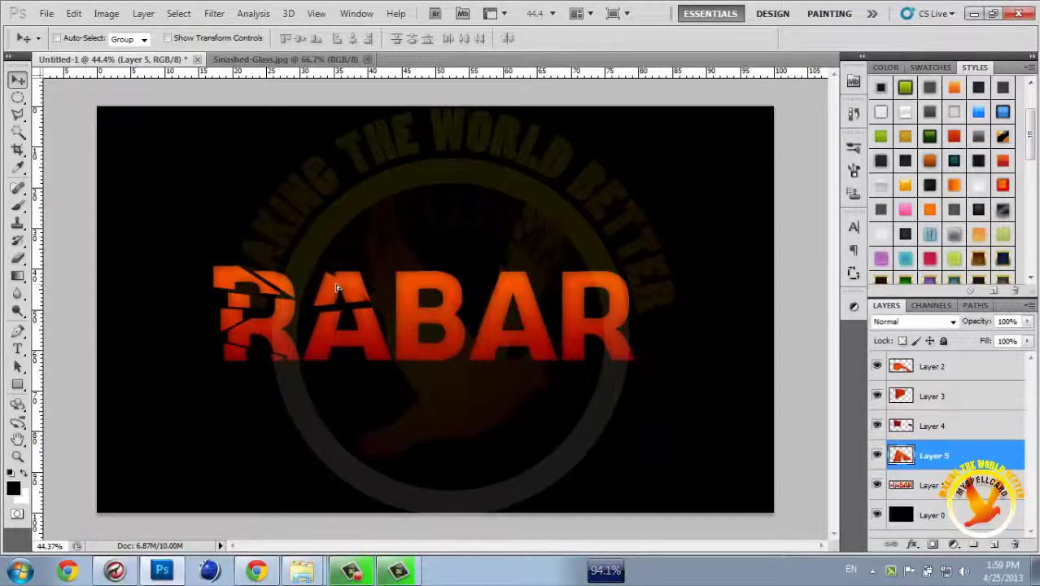
mouse_move(345, 294)
left_mouse_down()
mouse_move(336, 290)
mouse_move(344, 283)
left_mouse_up()
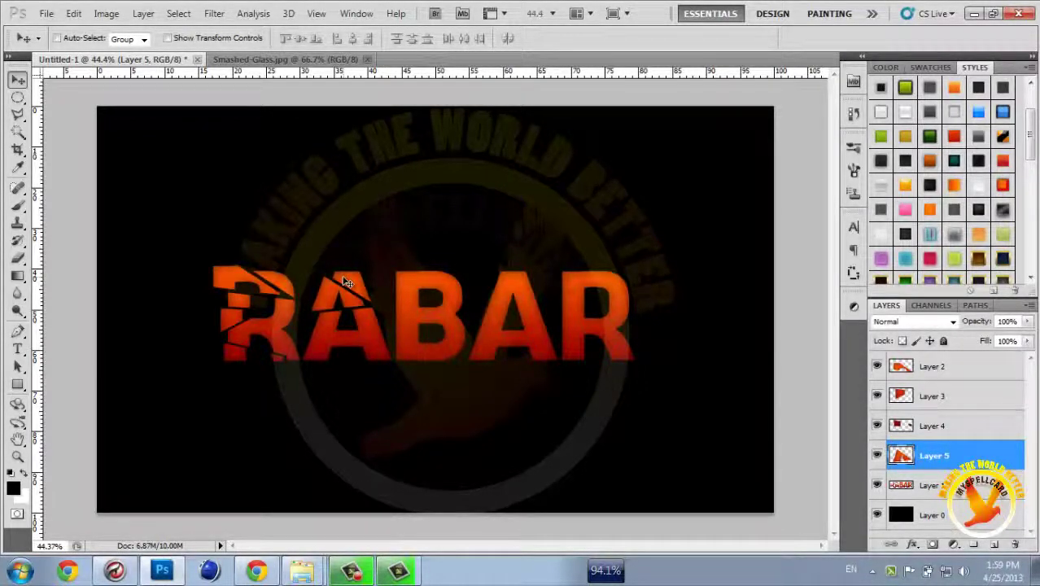
- Outline a shard in the middle of the A and cut it onto Layer 6
key("l")
left_click(958, 489)
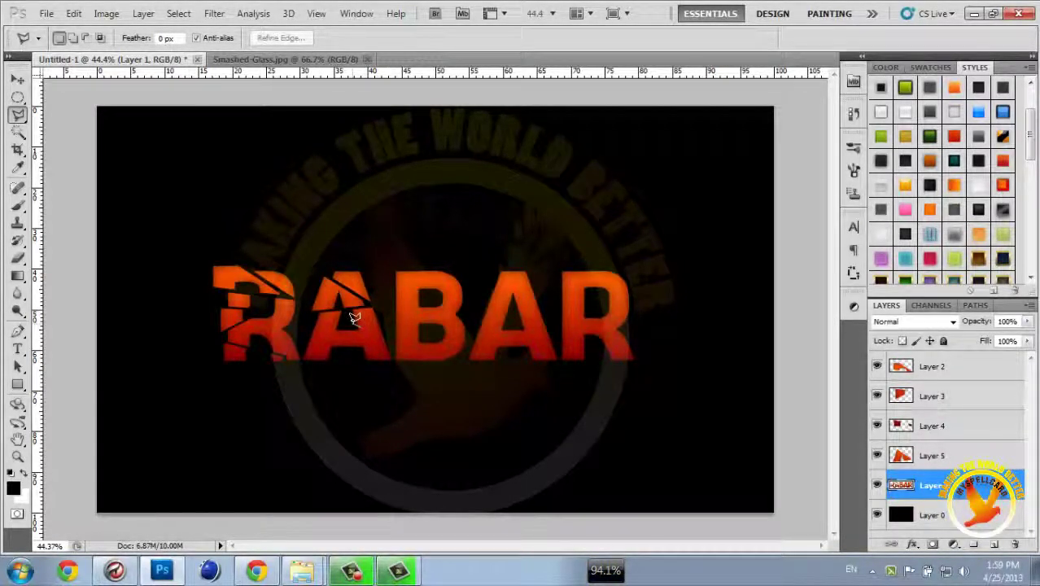
left_click(351, 323)
left_click(477, 250)
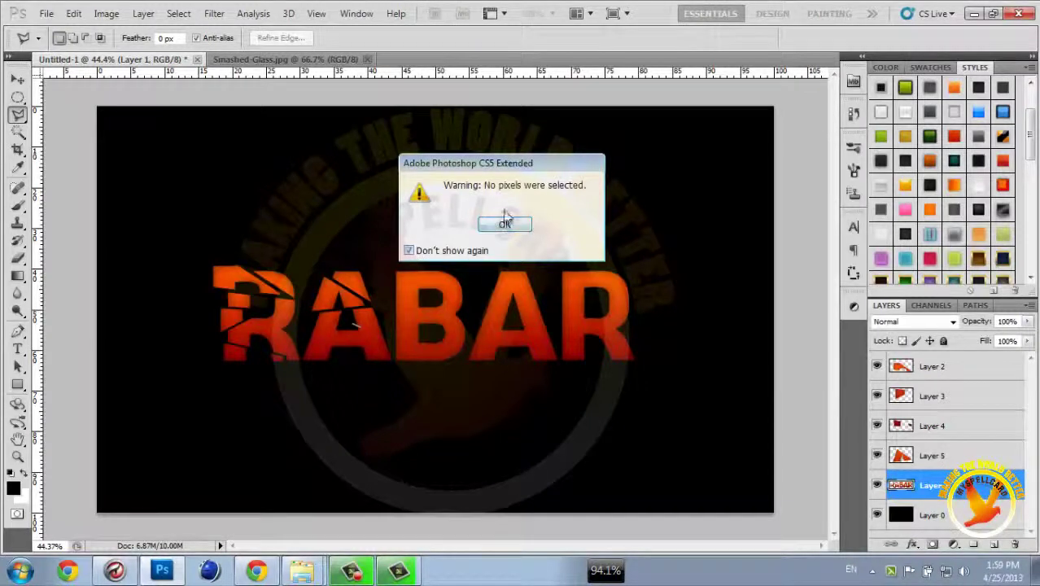
left_click(505, 226)
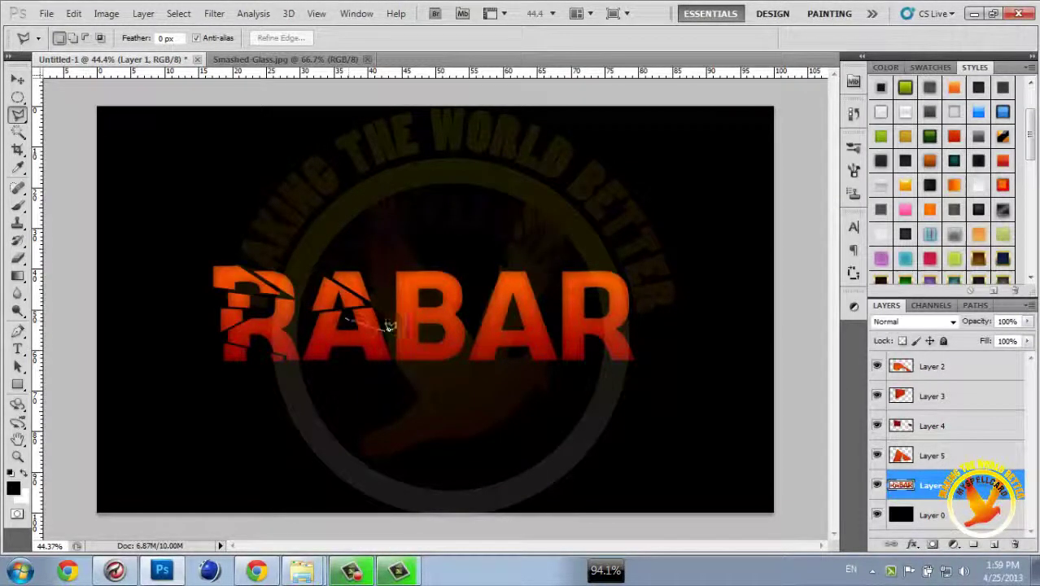
left_click(346, 358)
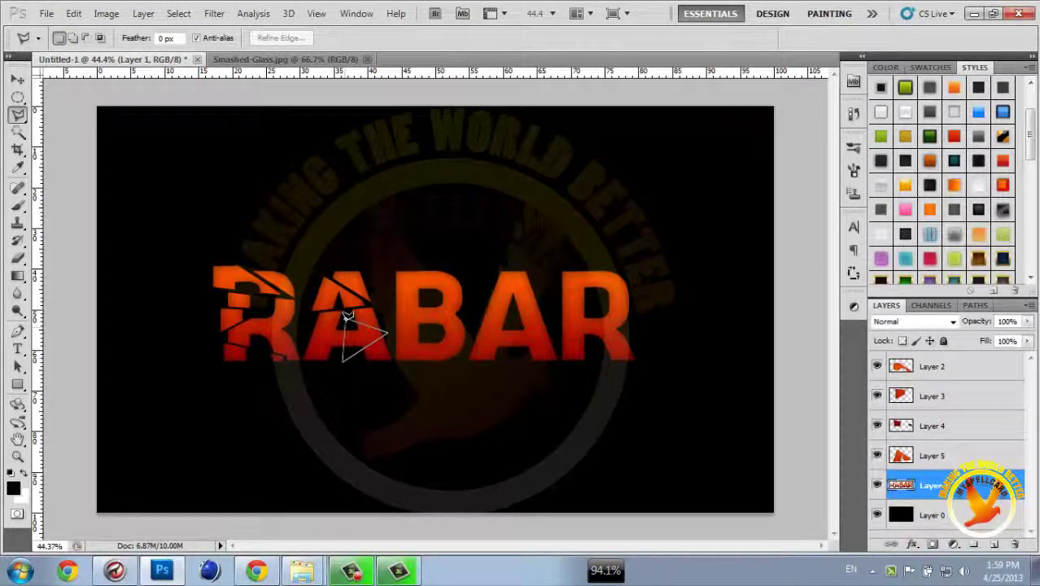
left_click(347, 324)
right_click(348, 324)
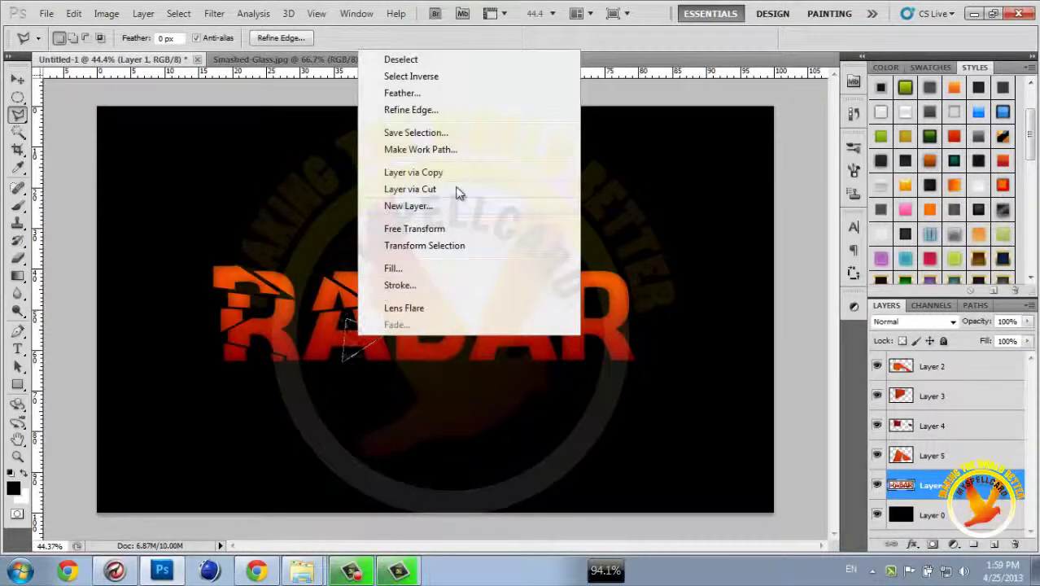
left_click(409, 188)
- Scale the A's shard down to 87.6% to open a crack
key("v")
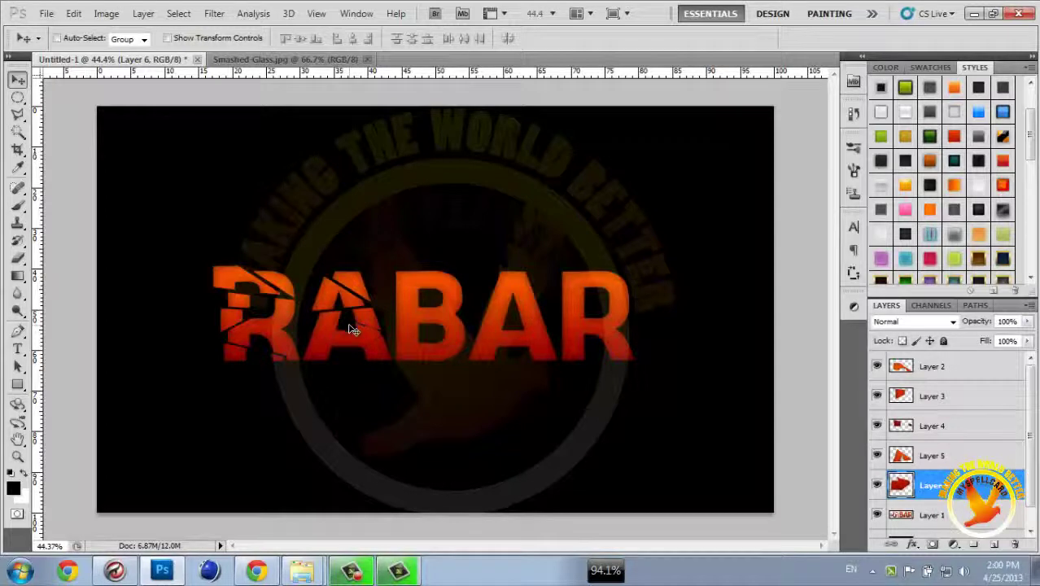
key("ctrl+t")
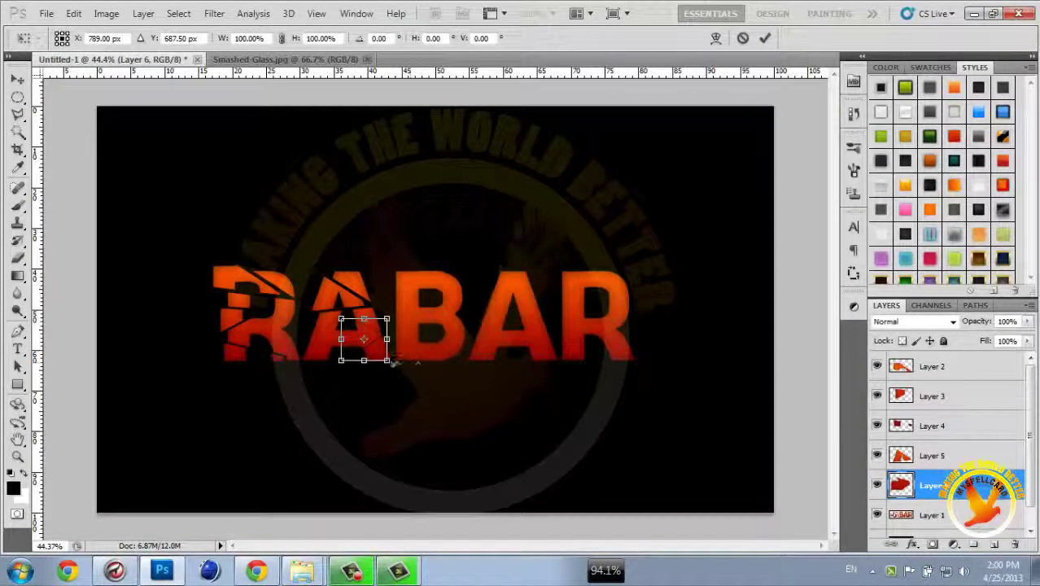
left_click_drag(390, 364, 387, 363)
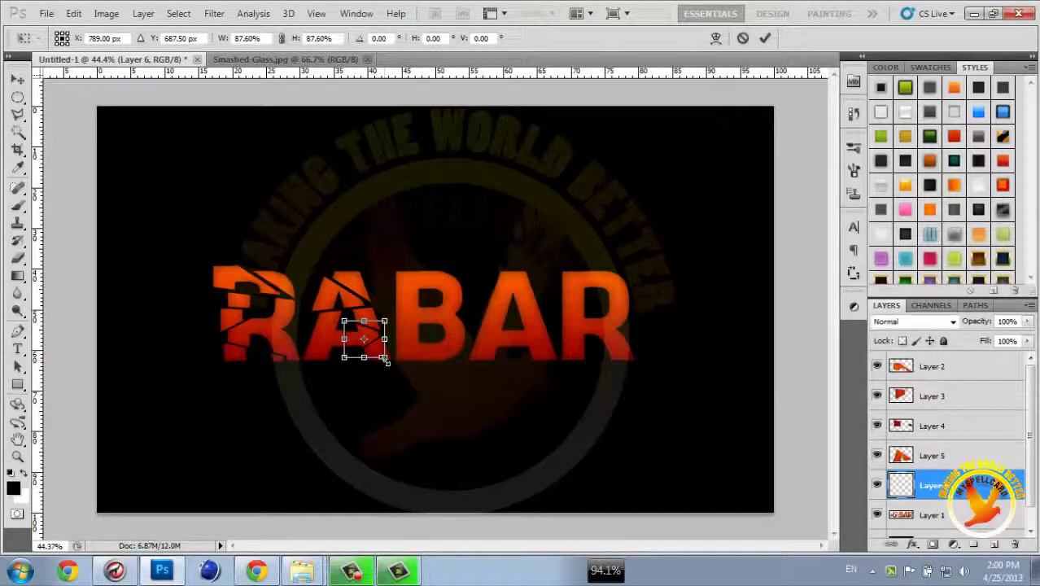
key("Return")
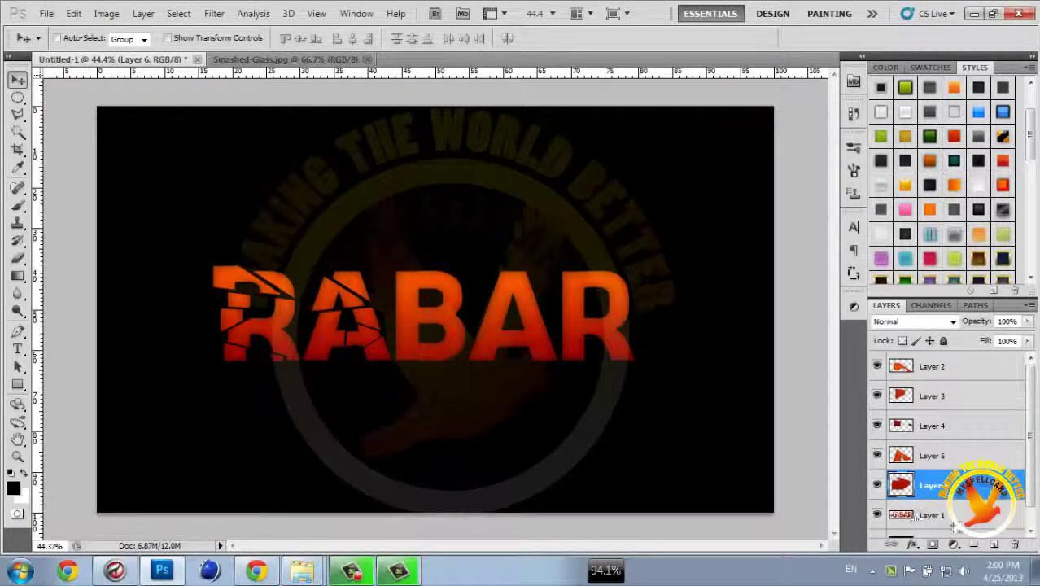
left_click(951, 521)
- Cut the B's top-left corner onto Layer 7 and nudge it up-left to show a crack
key("l")
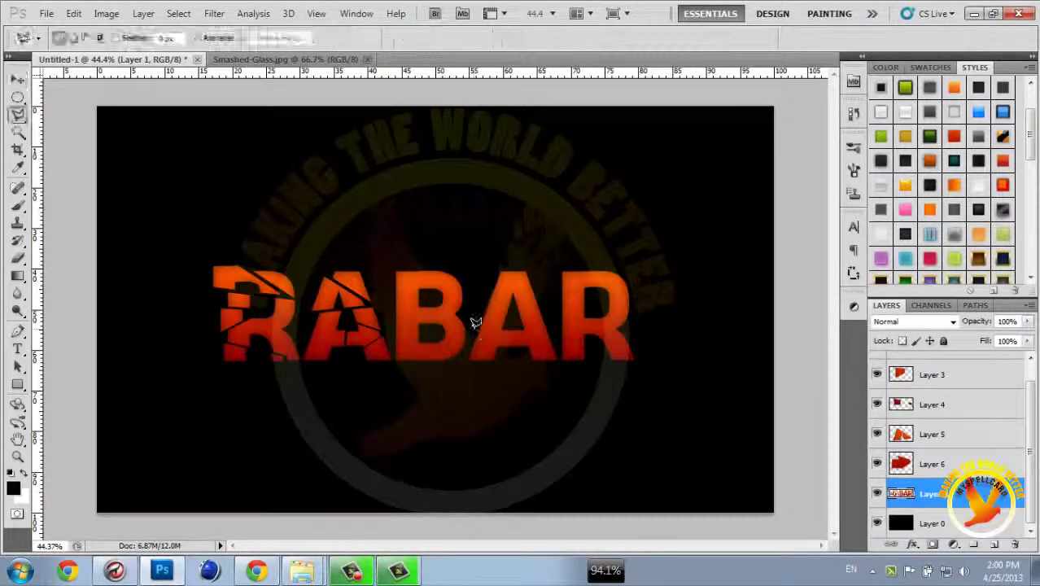
left_click(425, 261)
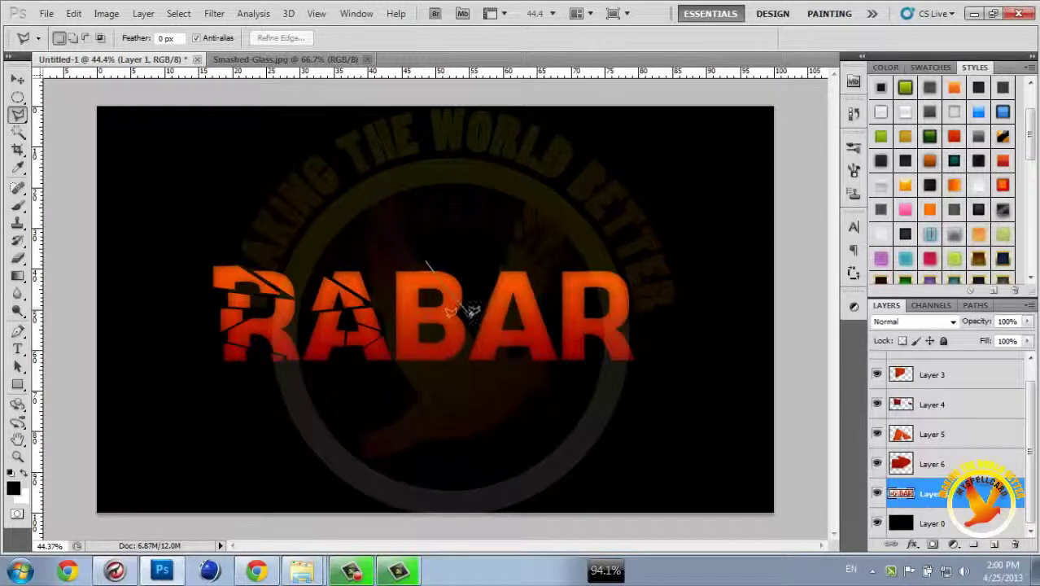
left_click(468, 315)
left_click(387, 286)
left_click(387, 261)
left_click(425, 257)
right_click(425, 269)
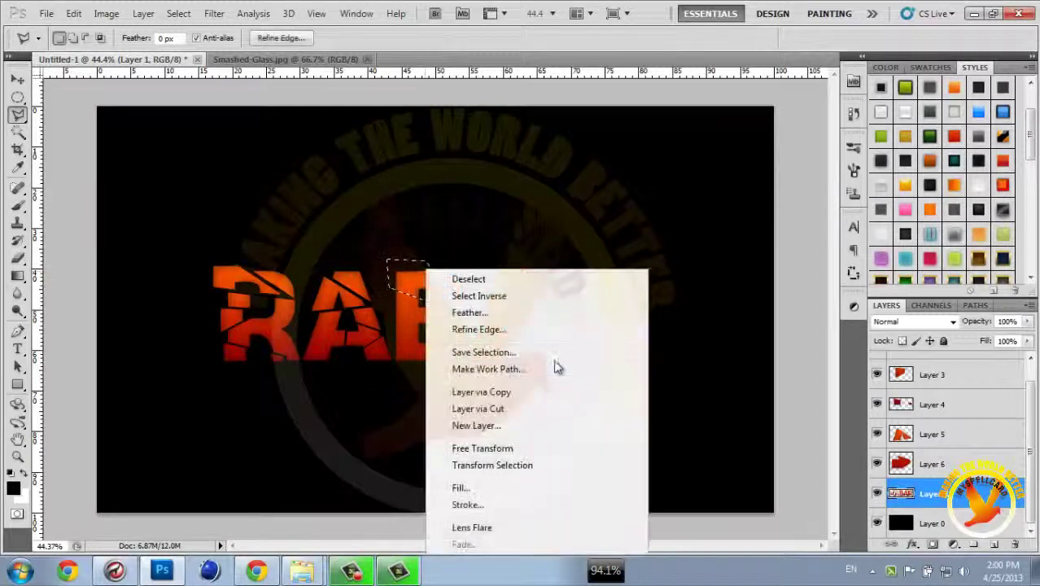
left_click(498, 409)
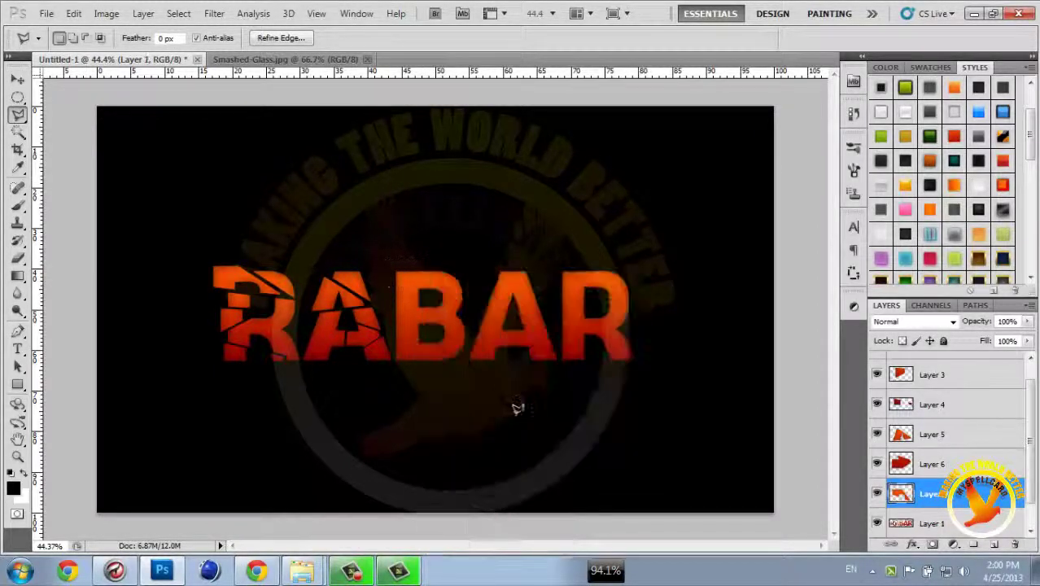
key("v")
left_click_drag(429, 294, 422, 291)
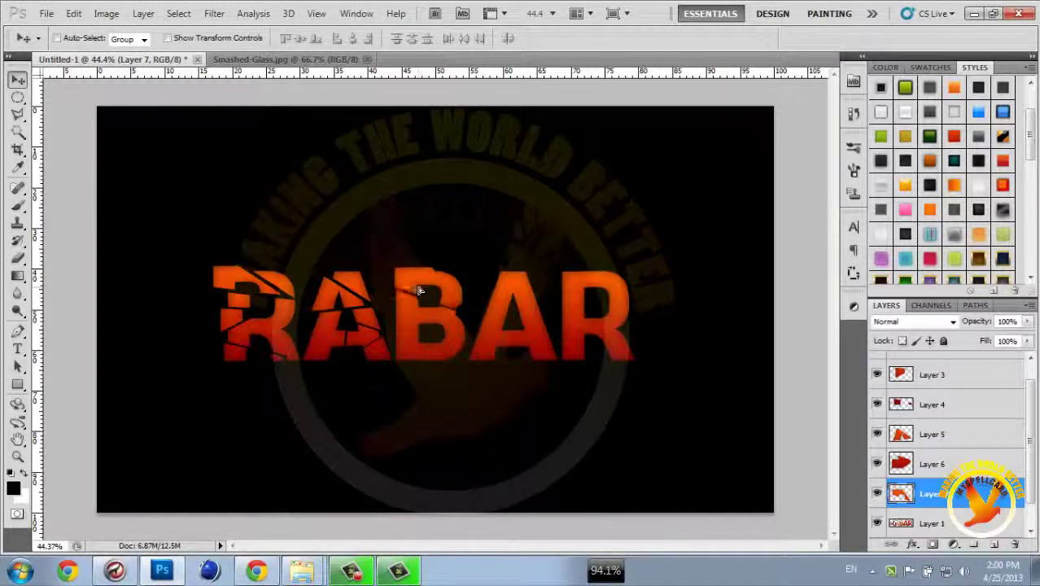
key("Up")
key("Up")
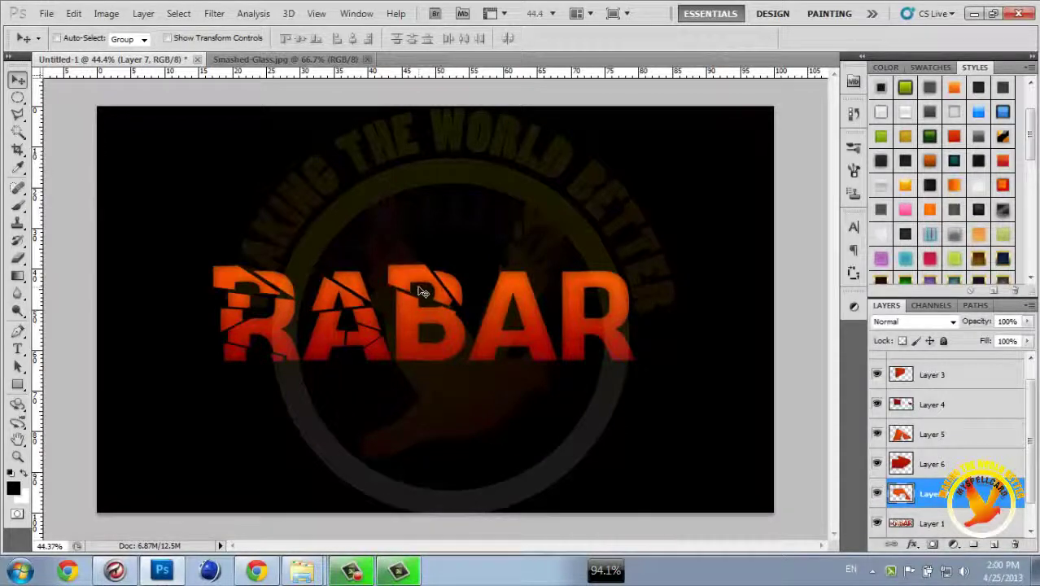
- Cut the lower part of the B from the lettering layer onto Layer 8
scroll(895, 504, "down", 1)
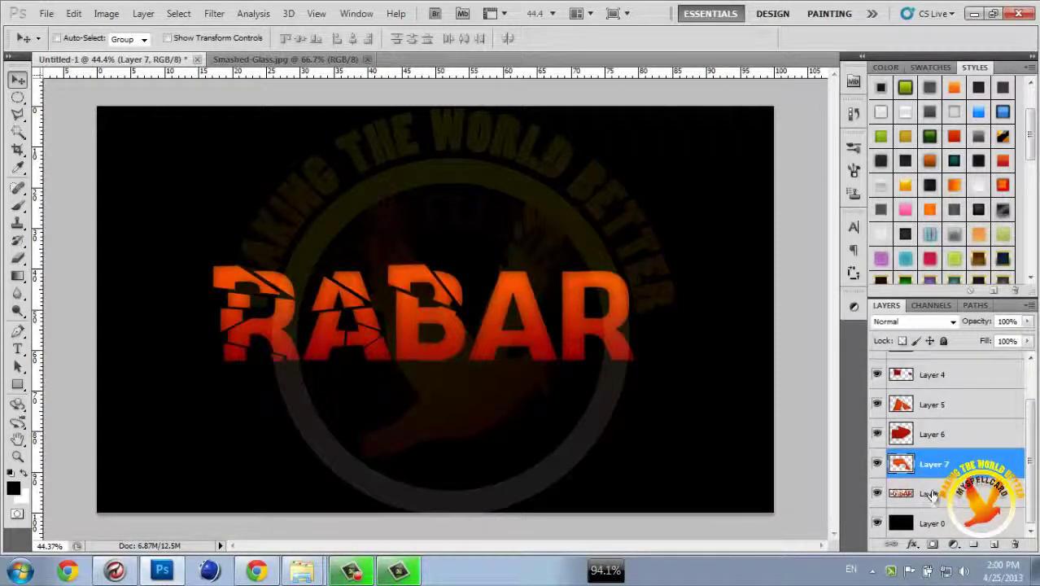
left_click(927, 493)
key("l")
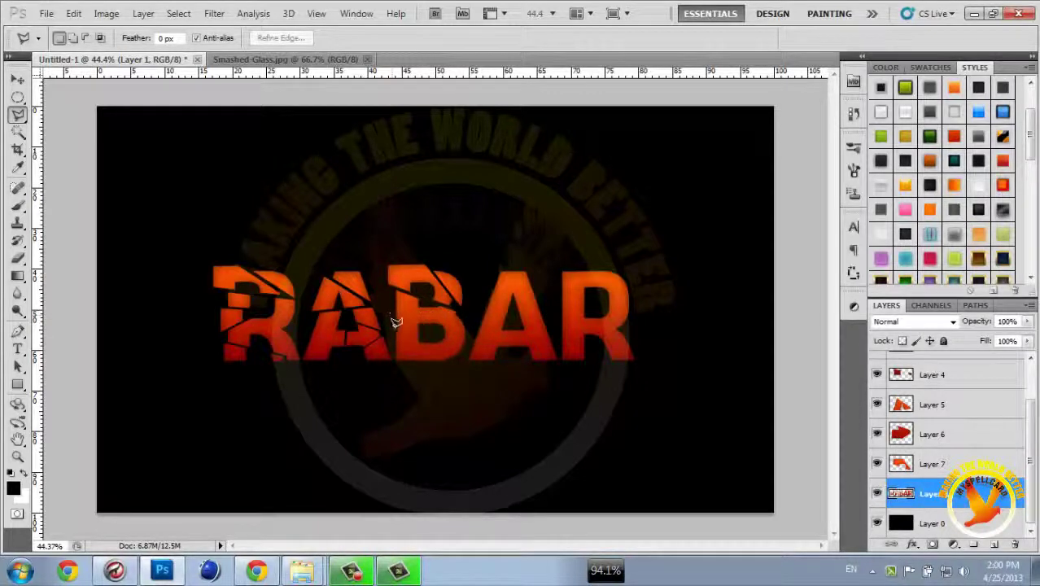
left_click(397, 337)
left_click(465, 311)
left_click(471, 329)
left_click(449, 380)
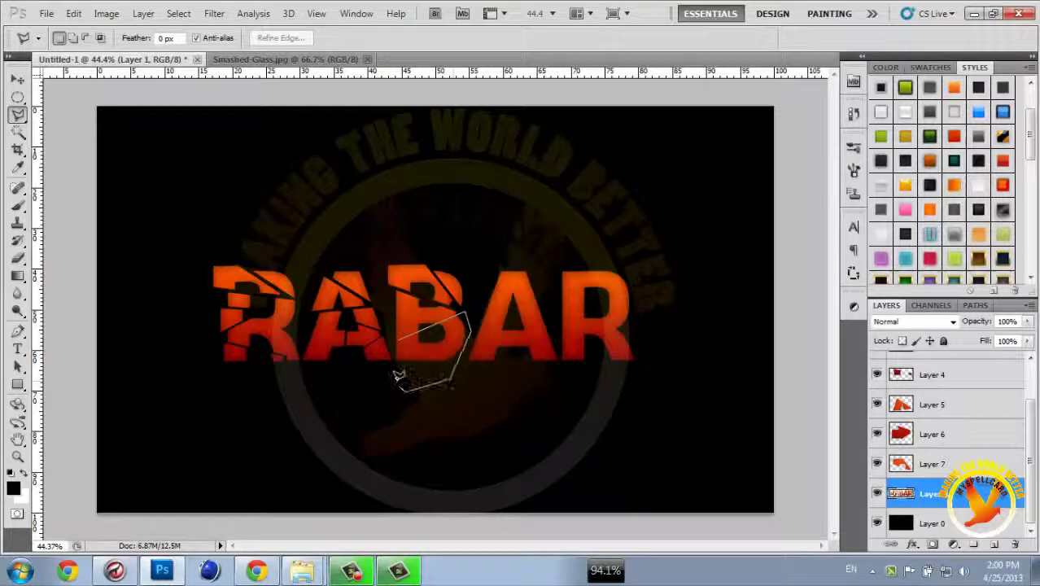
left_click(405, 392)
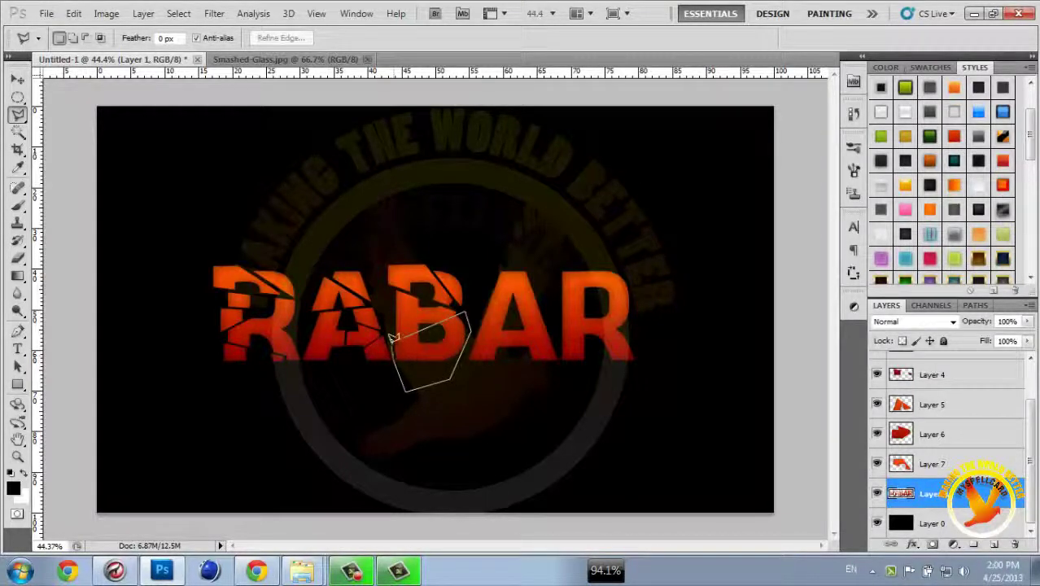
left_click(401, 335)
right_click(443, 338)
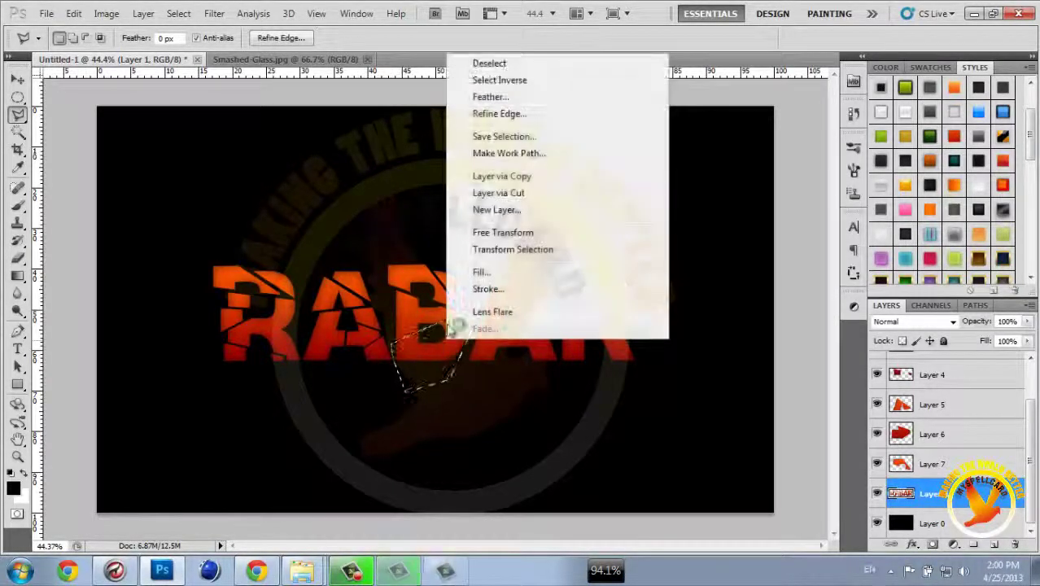
left_click(488, 194)
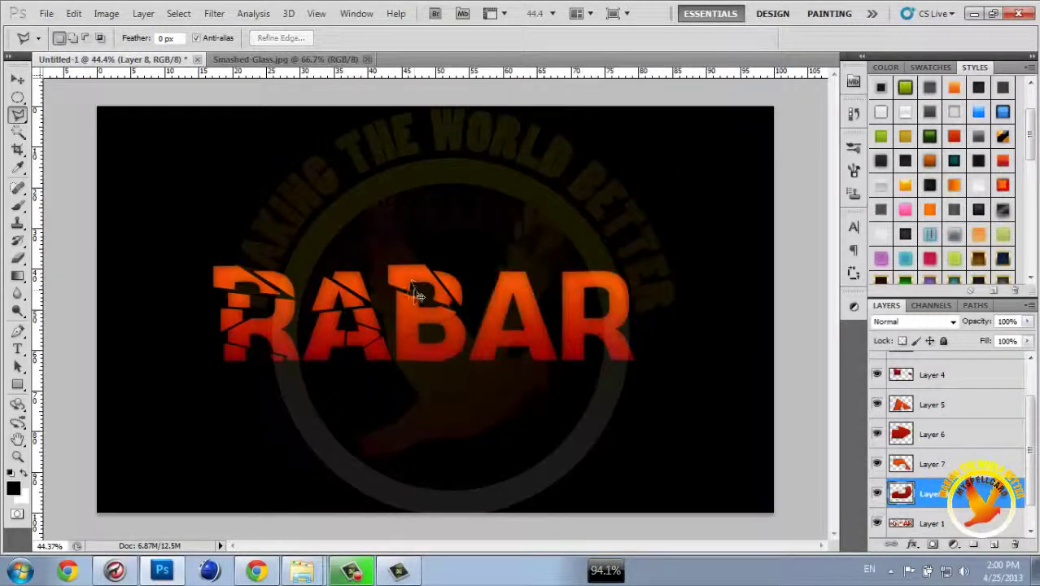
key("v")
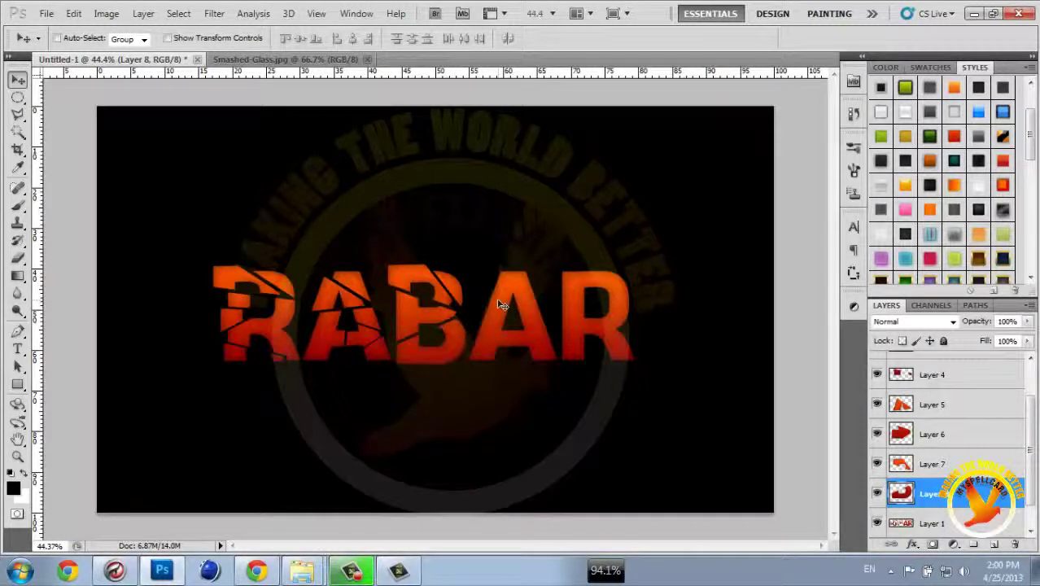
- Cut a wedge through the second A onto Layer 9 and shift it slightly left
left_click(975, 527)
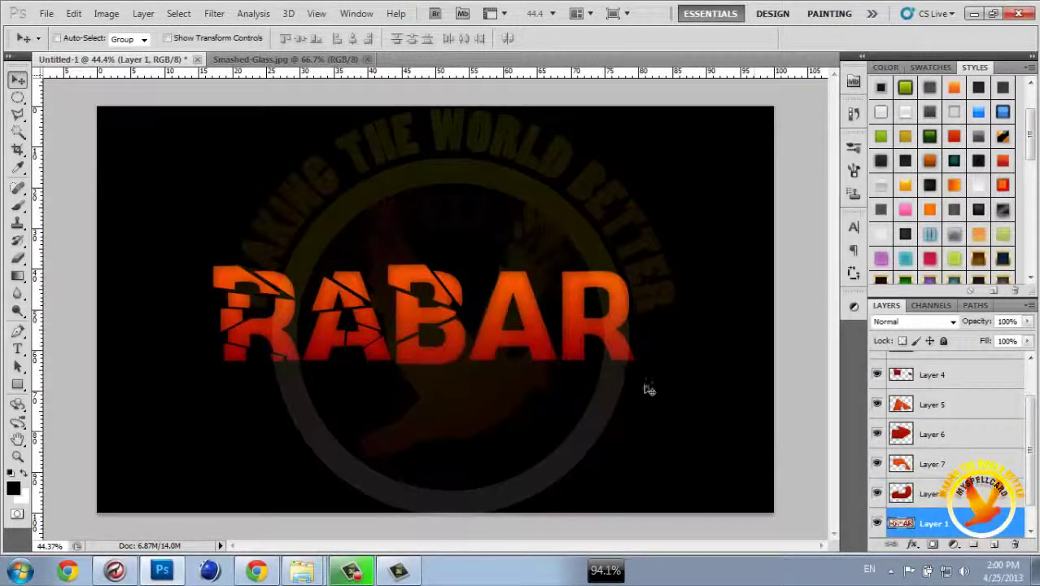
key("l")
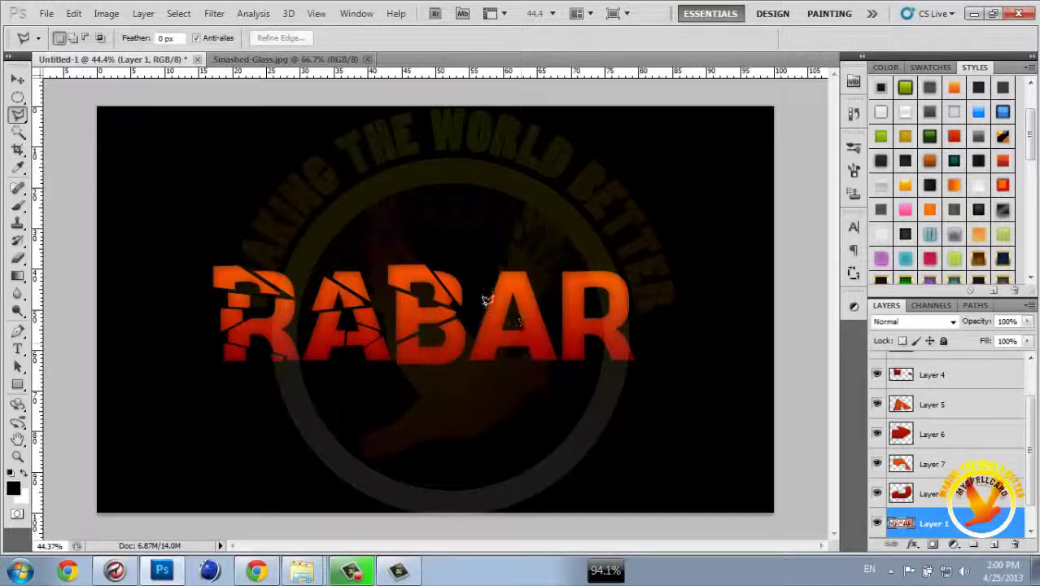
left_click(482, 314)
left_click(547, 320)
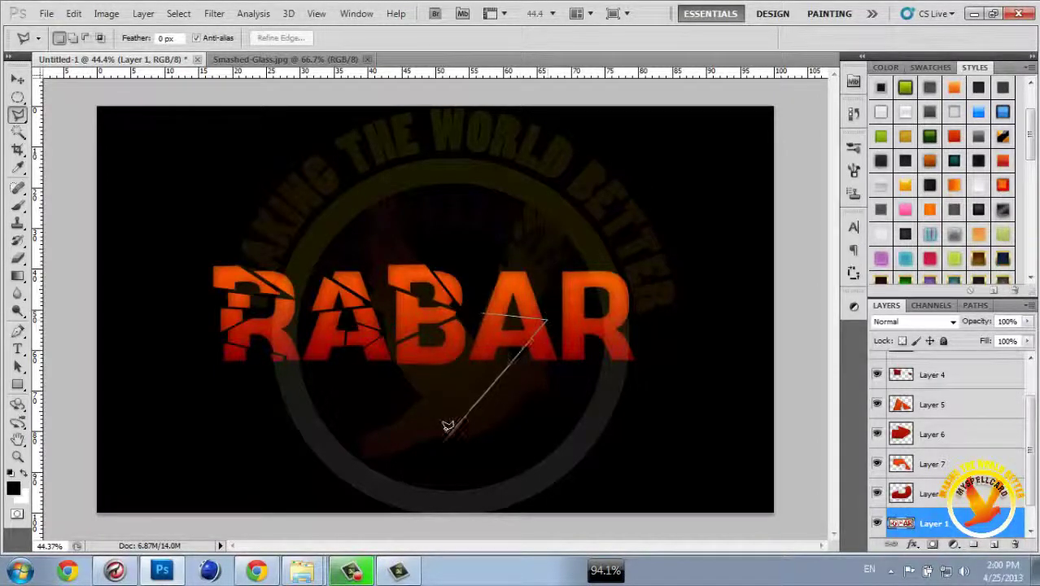
left_click(464, 371)
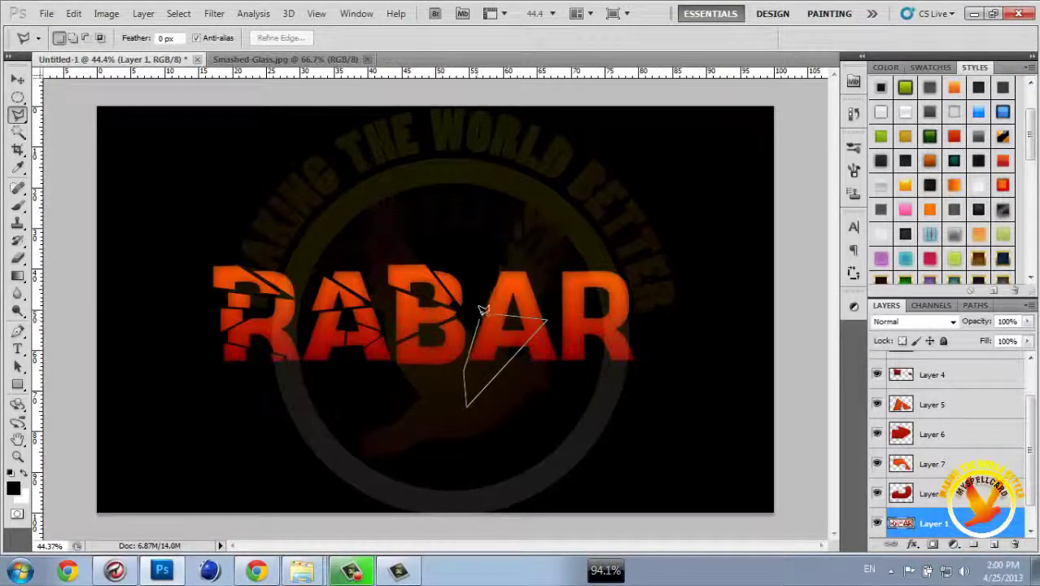
left_click(482, 310)
right_click(499, 329)
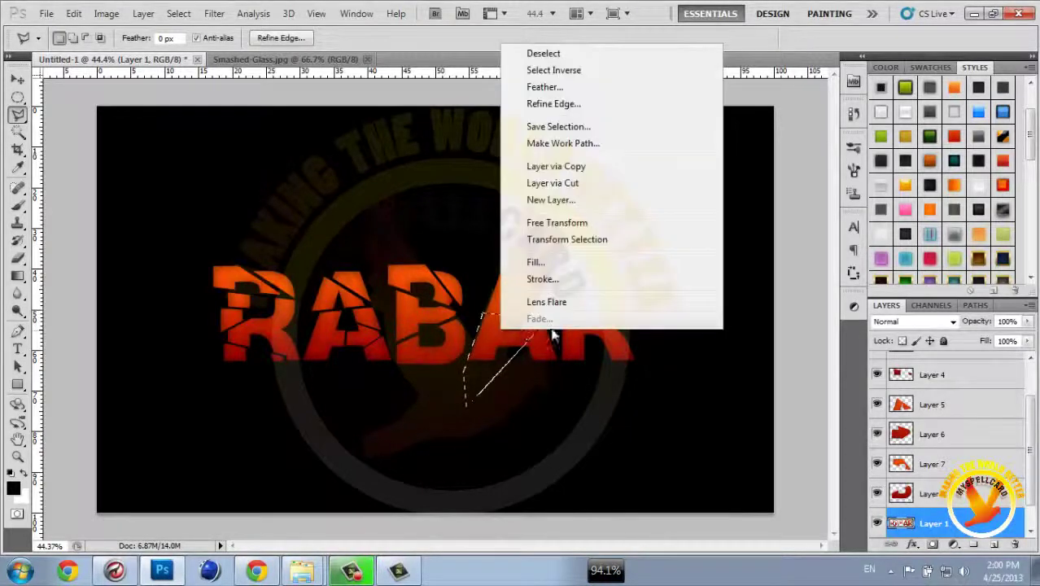
left_click(568, 184)
key("v")
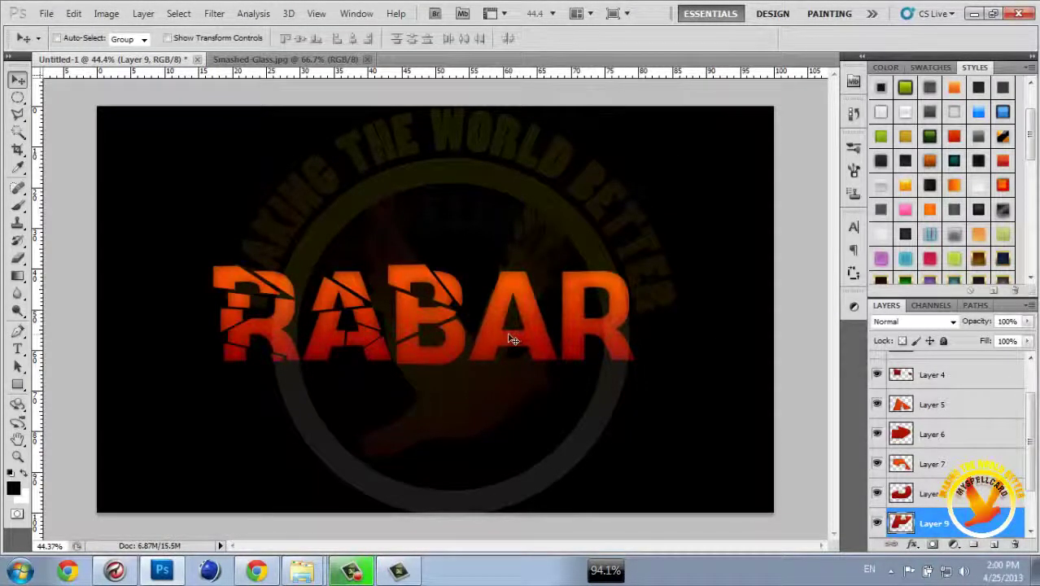
left_click_drag(512, 338, 507, 338)
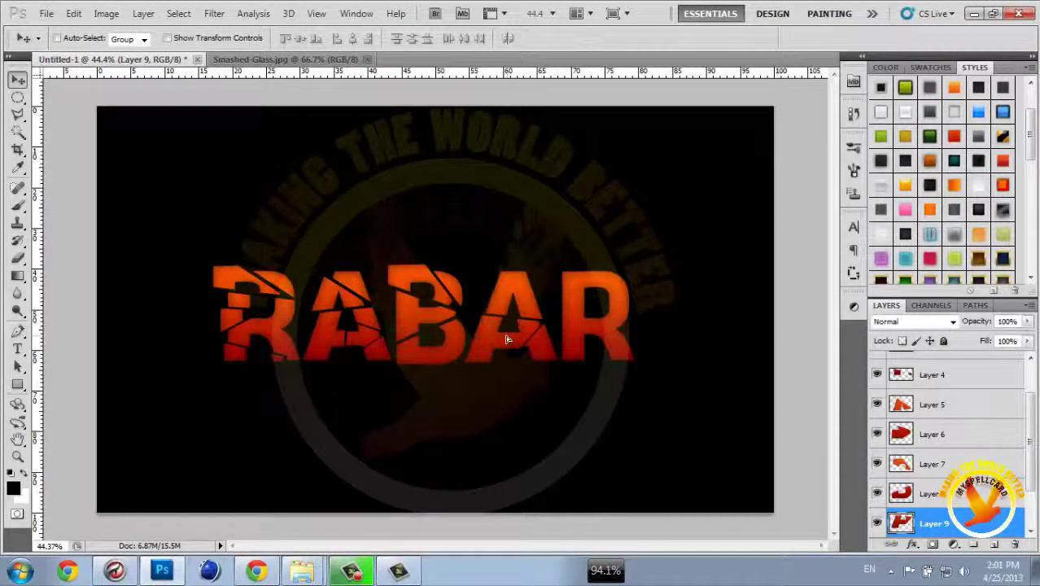
- On Layer 1, lasso a wedge around the top-right corner of RABAR's final R
key("l")
scroll(902, 433, "down", 2)
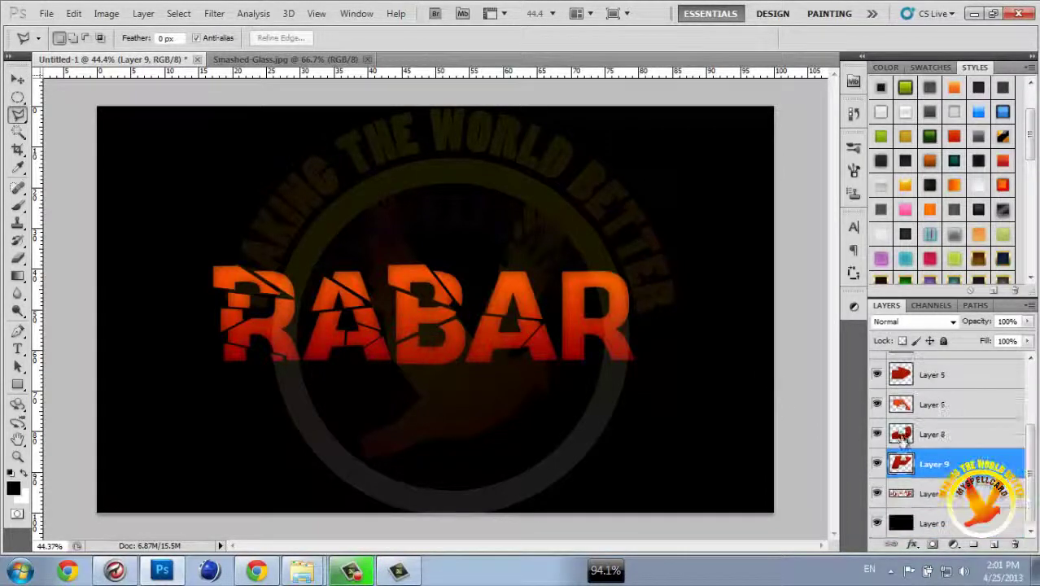
left_click(927, 494)
left_click(555, 267)
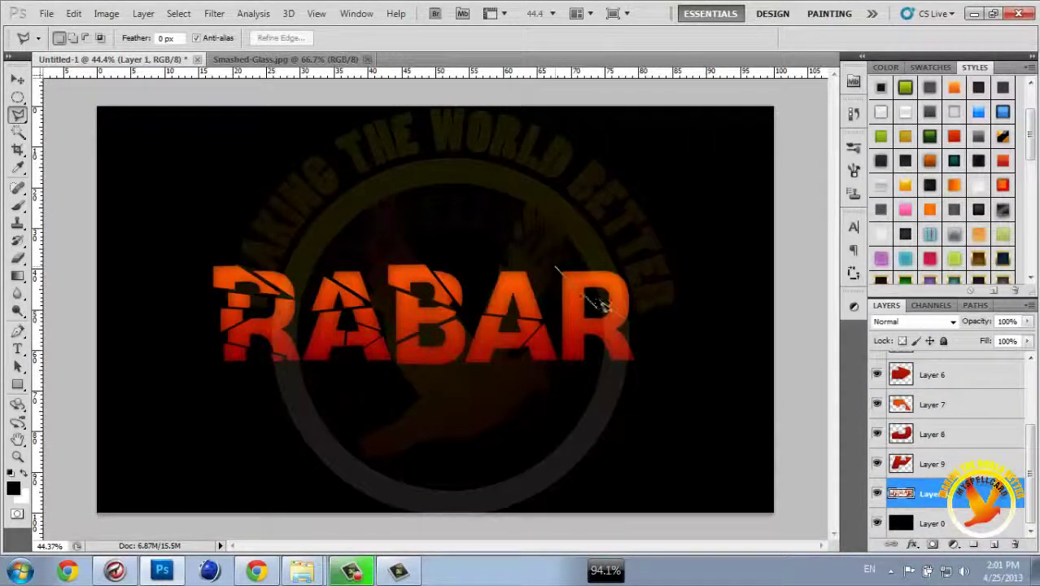
left_click(630, 325)
left_click(645, 285)
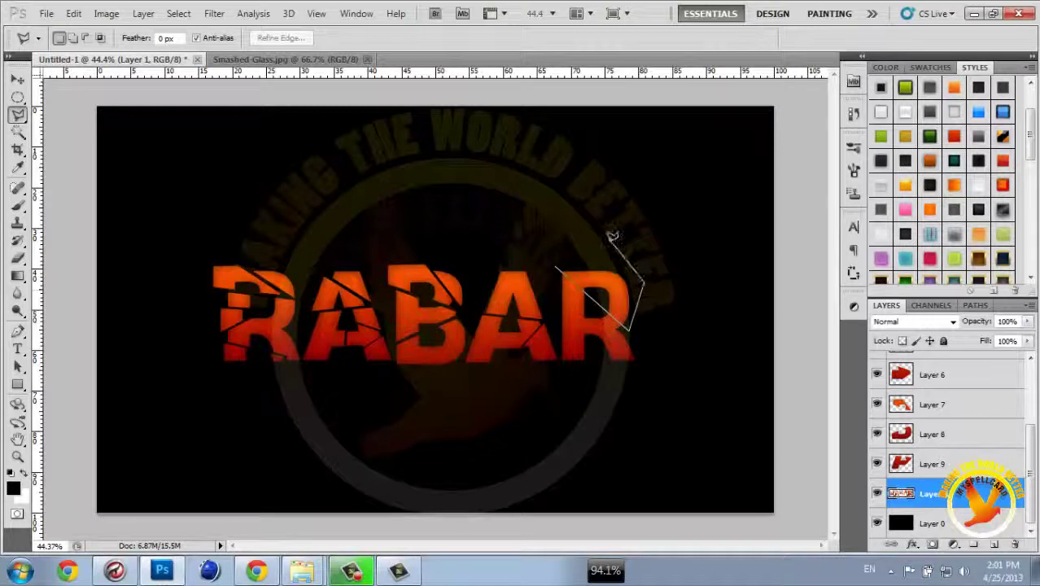
left_click(606, 244)
left_click(555, 267)
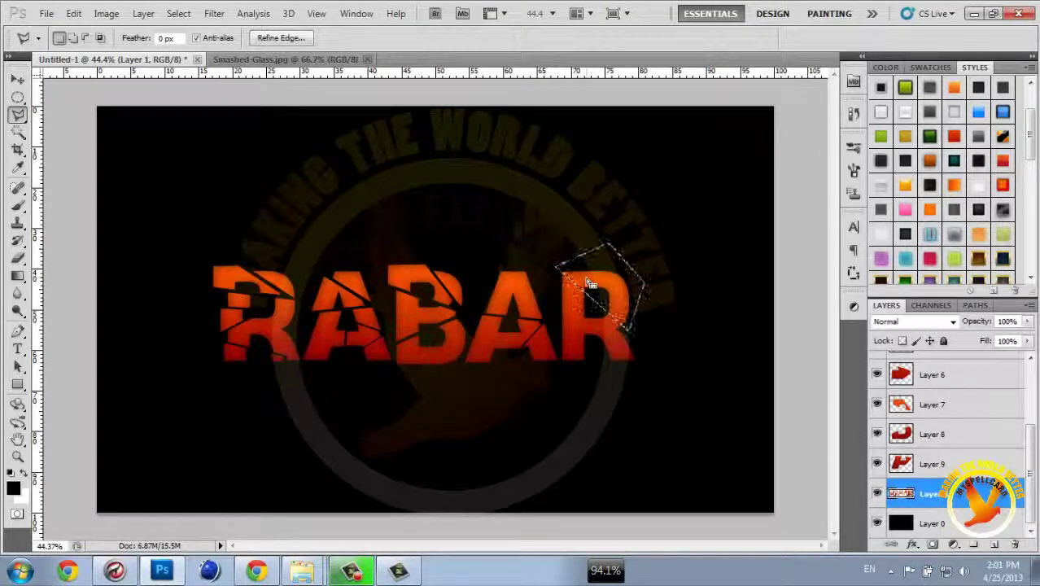
- Cut the R's top wedge onto Layer 10 and shift it up slightly to open a crack
right_click(588, 269)
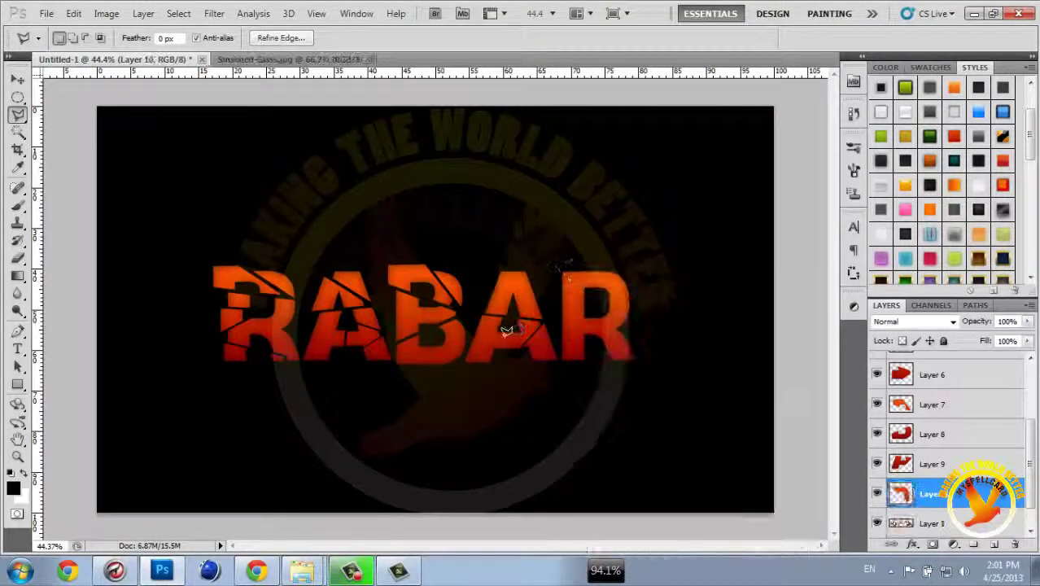
left_click(674, 410)
key("v")
left_click_drag(614, 299, 616, 294)
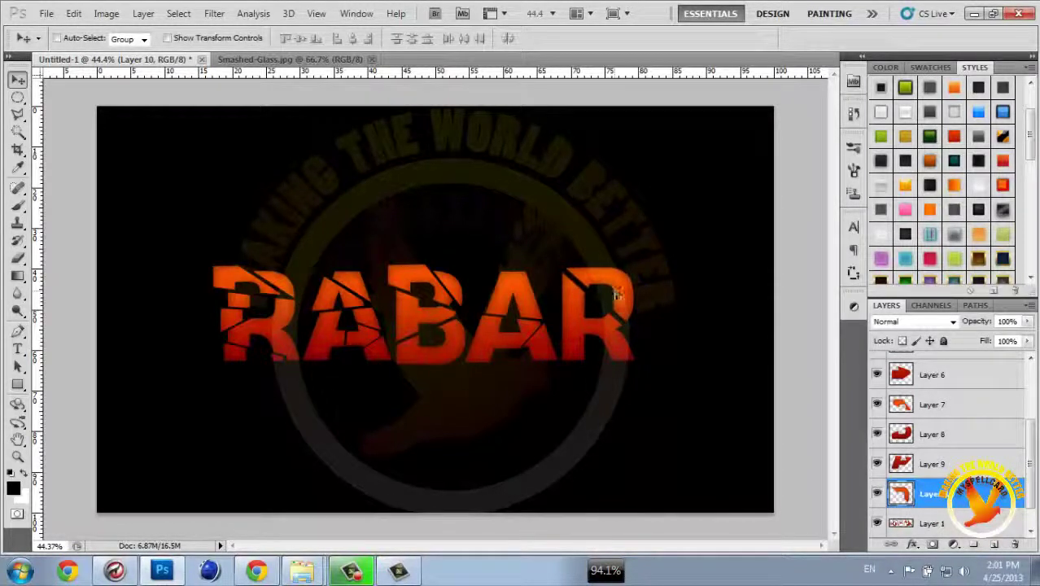
key("l")
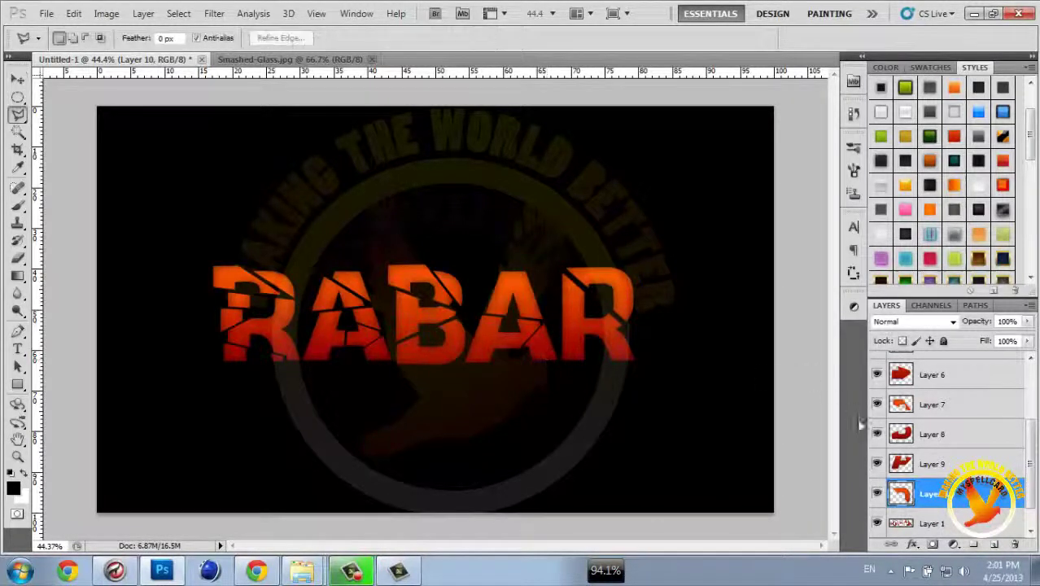
scroll(936, 456, "down", 1)
- Cut the final R's lower leg from Layer 1 onto Layer 11 and nudge it down one step
left_click(936, 493)
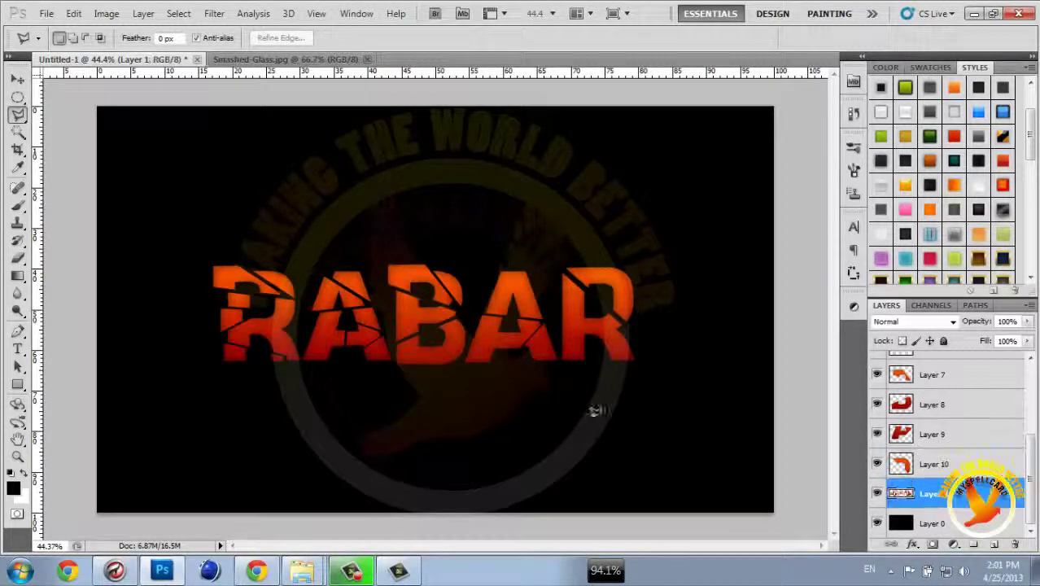
left_click(564, 333)
left_click(667, 354)
left_click(649, 385)
left_click(556, 382)
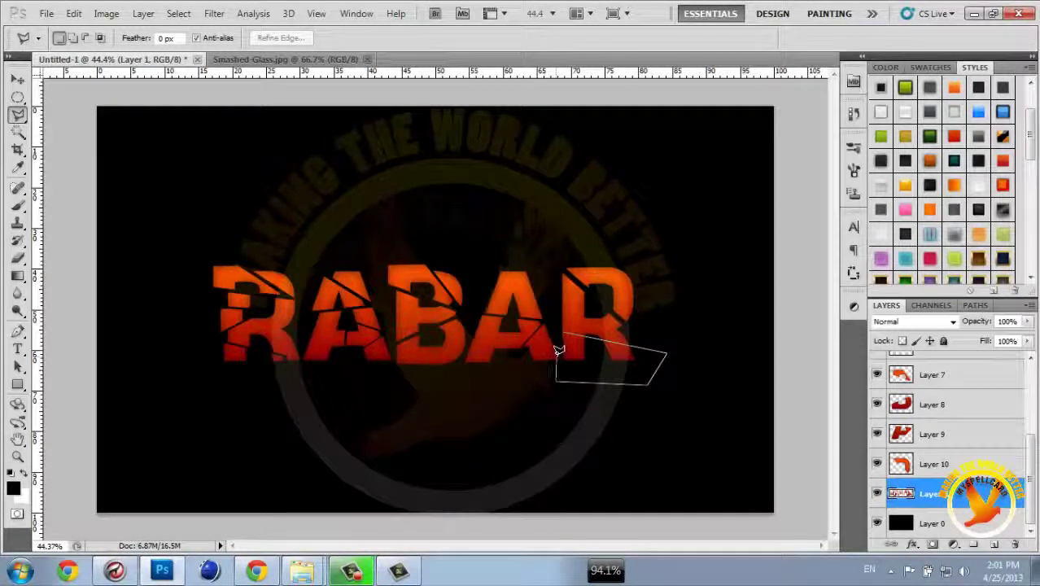
left_click(566, 330)
right_click(569, 345)
left_click(635, 203)
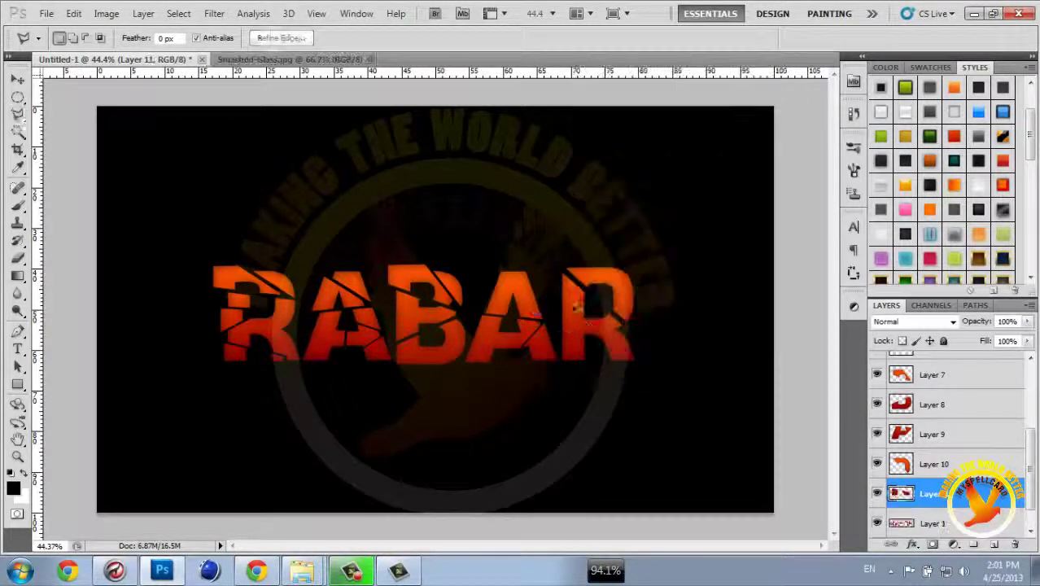
key("v")
key("Down")
key("Down")
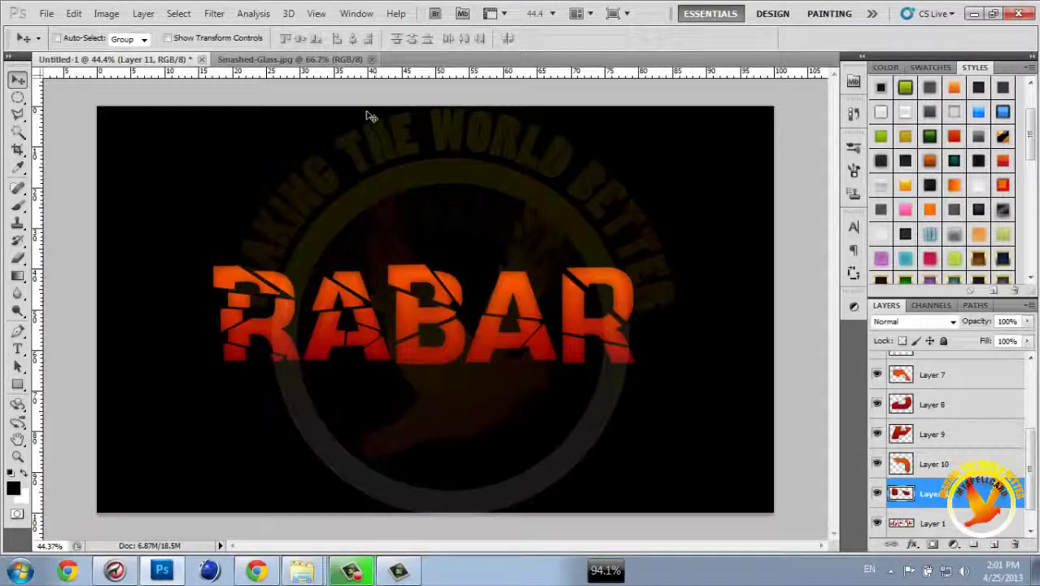
- Drag the Smashed-Glass.jpg photo into Untitled-1 over RABAR, with Layer 12 at the top of the stack
left_click(334, 59)
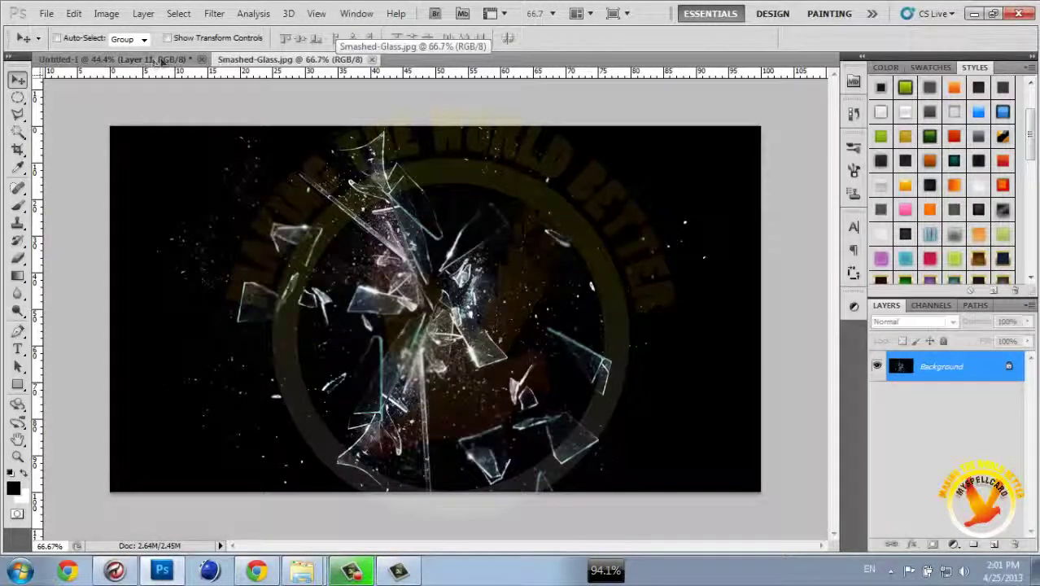
left_click_drag(152, 62, 414, 235)
left_click_drag(454, 310, 470, 374)
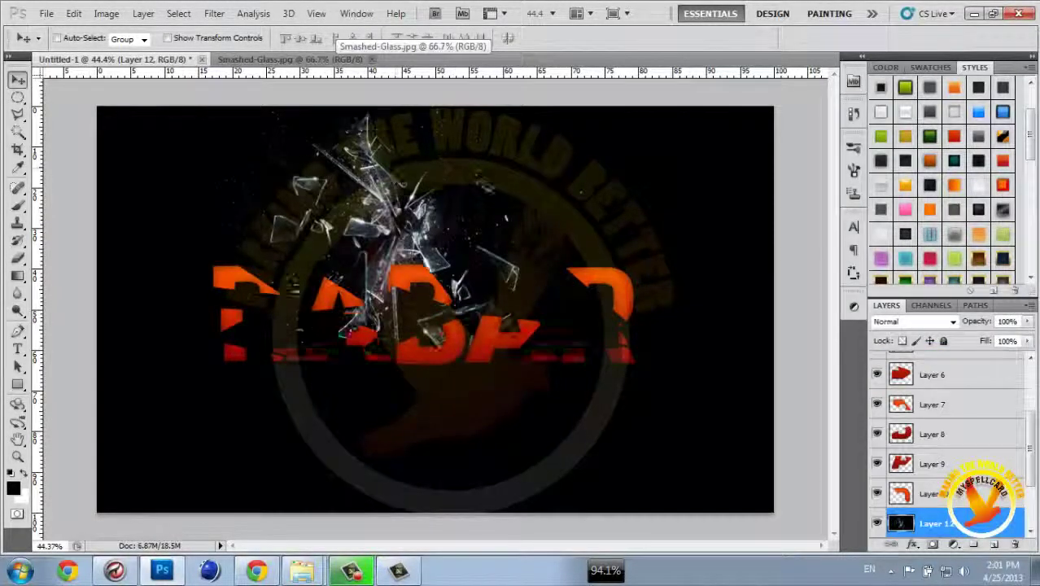
mouse_move(989, 525)
left_mouse_down()
mouse_move(987, 332)
mouse_move(963, 350)
left_mouse_up()
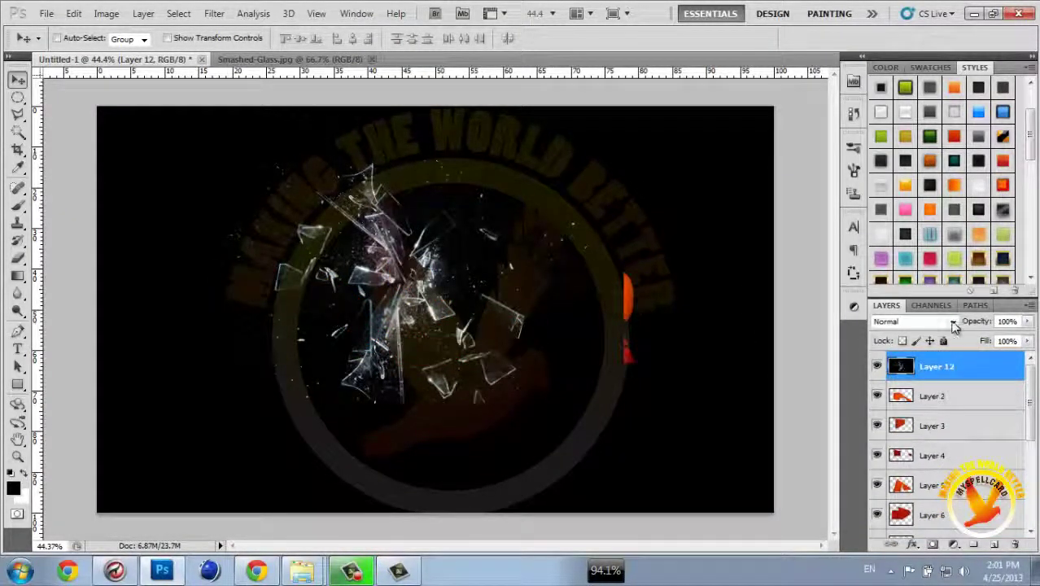
- Set Layer 12's blend mode to Screen and centre the glass shards over RABAR
left_click(944, 322)
left_click(885, 128)
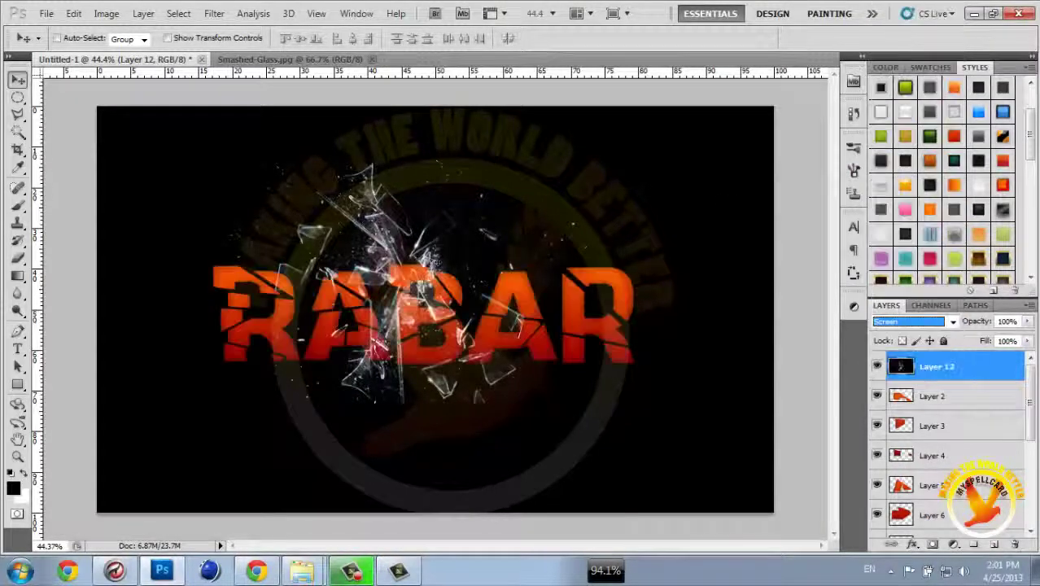
mouse_move(415, 255)
left_mouse_down()
mouse_move(434, 304)
mouse_move(438, 292)
left_mouse_up()
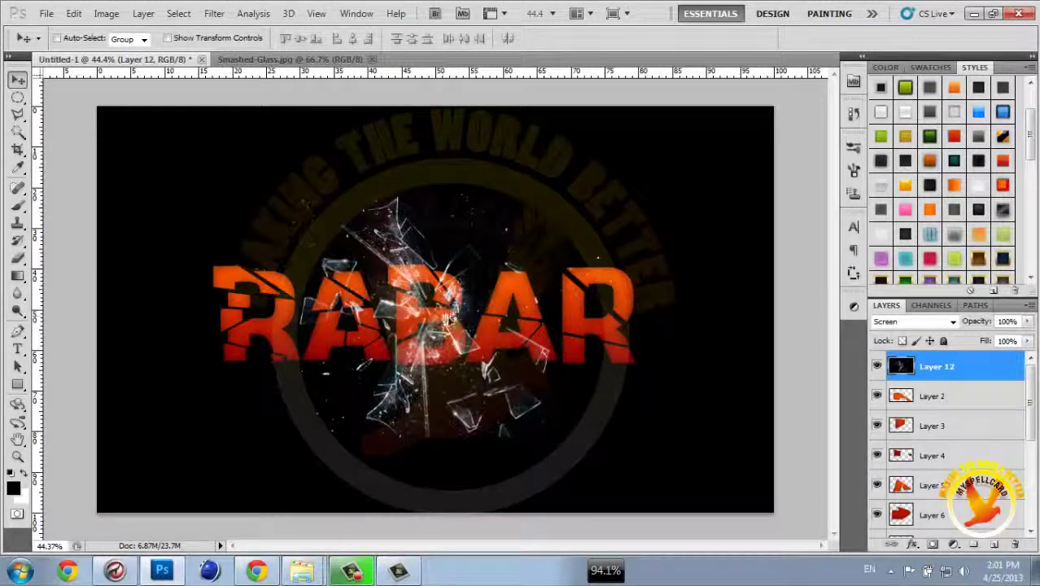
left_click_drag(458, 293, 464, 293)
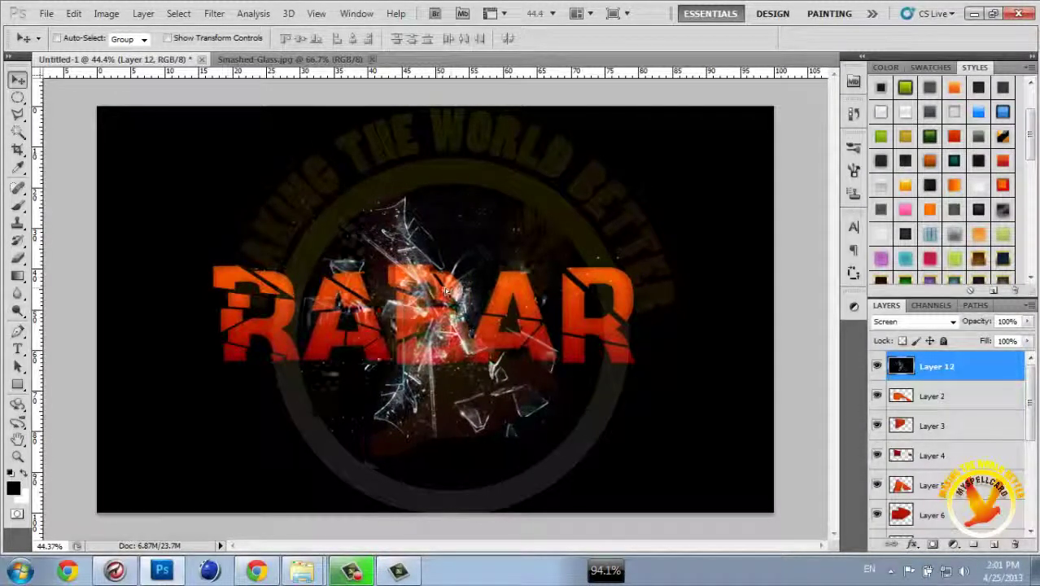